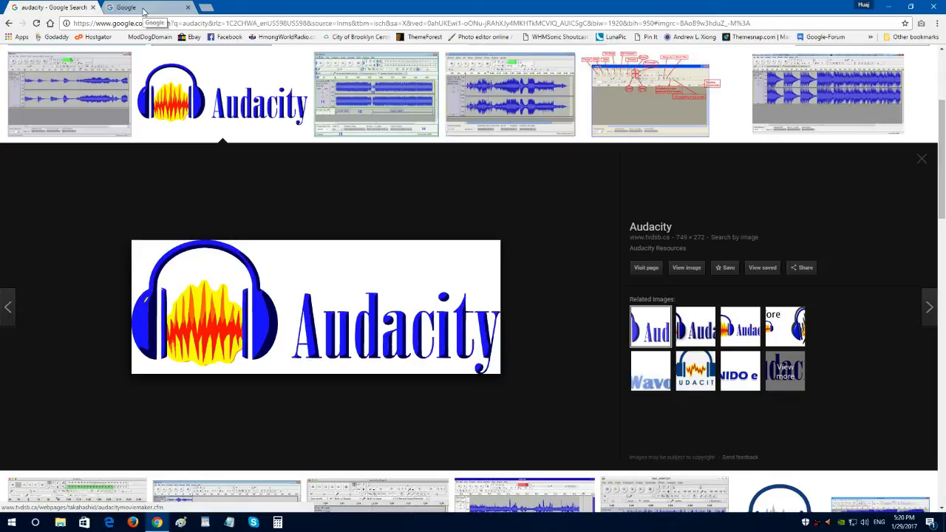
Search Google for "audacity download" and open the official Audacity for Windows download page
left_click(143, 9)
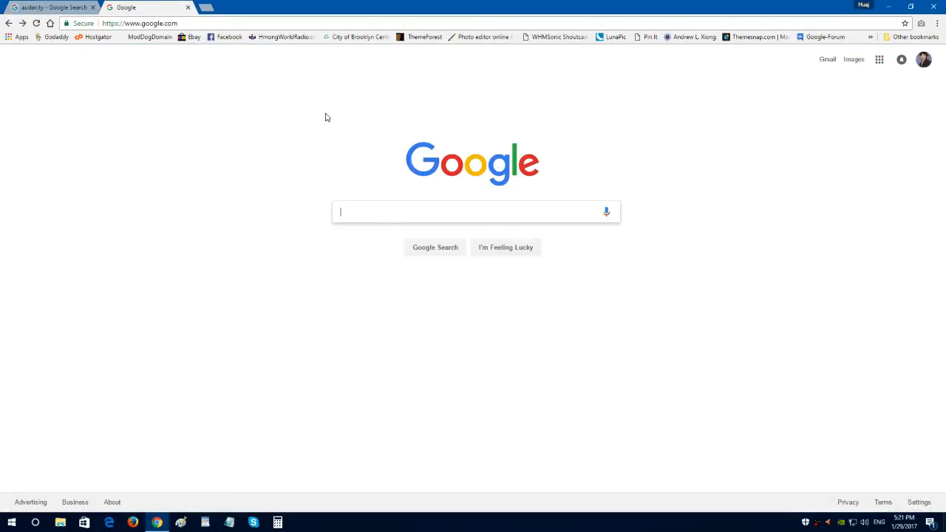
type("au")
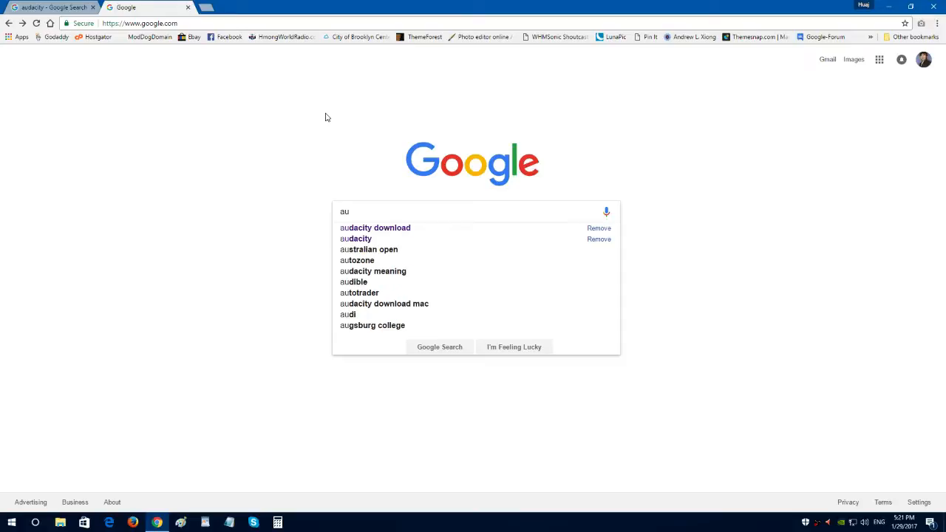
type("d")
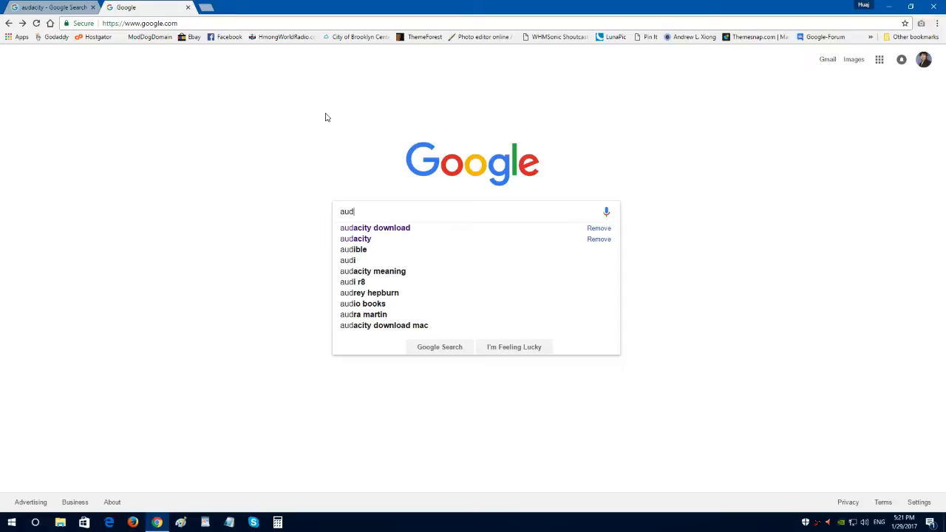
left_click(425, 233)
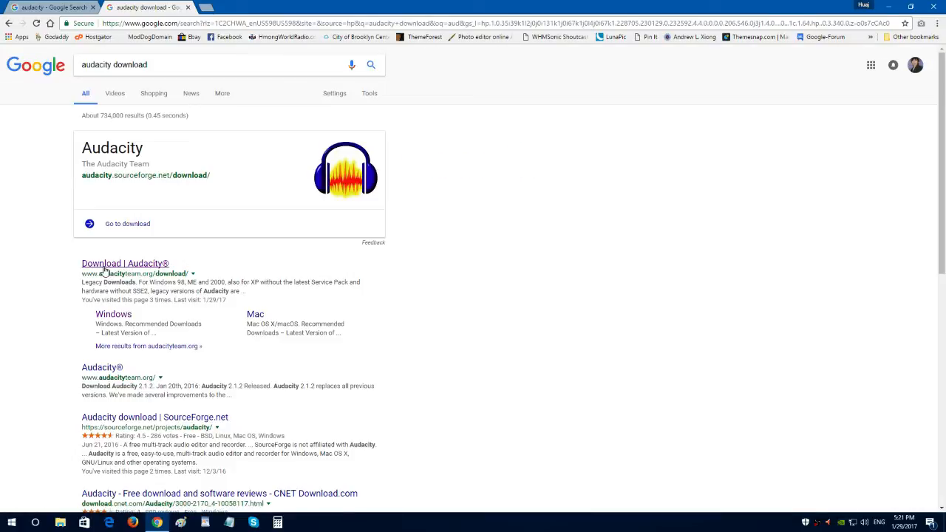
left_click(103, 268)
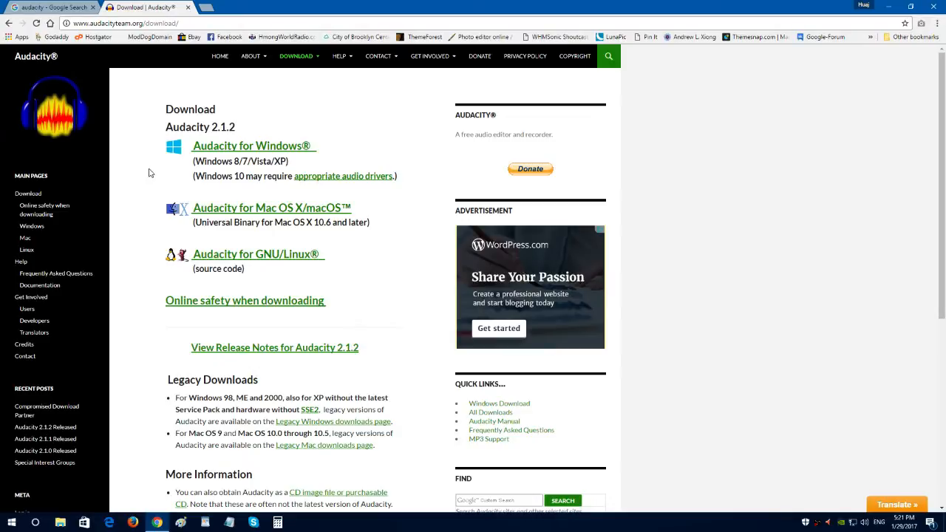
left_click(260, 148)
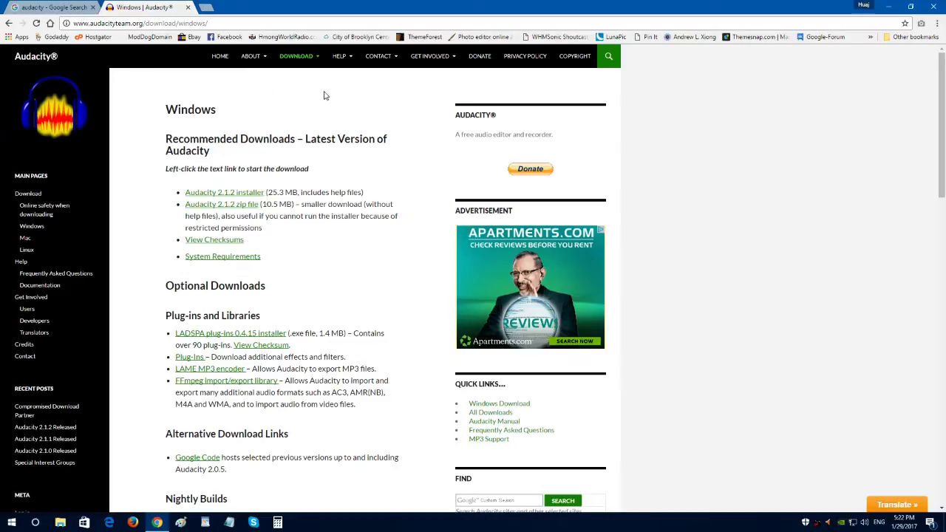
Close the browser, switch to Audacity from the desktop and start monitoring the microphone input level
left_click(935, 8)
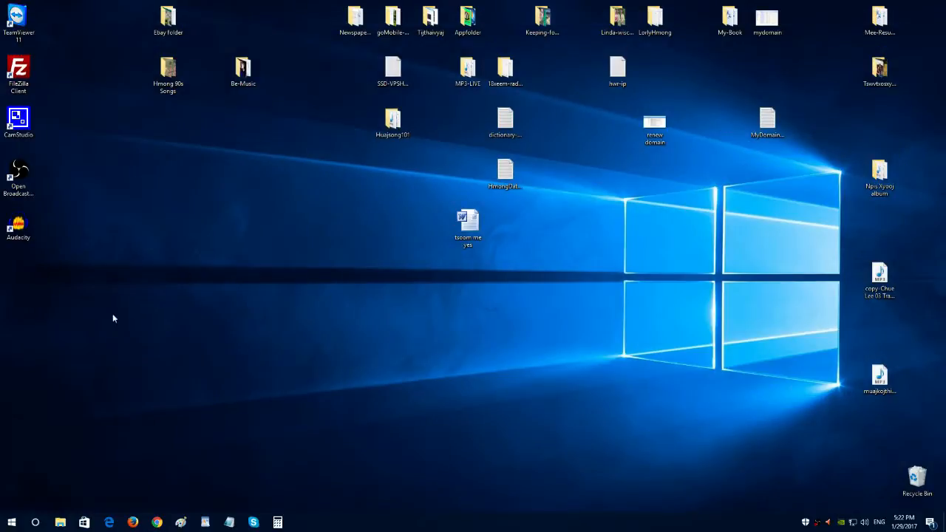
left_click(19, 231)
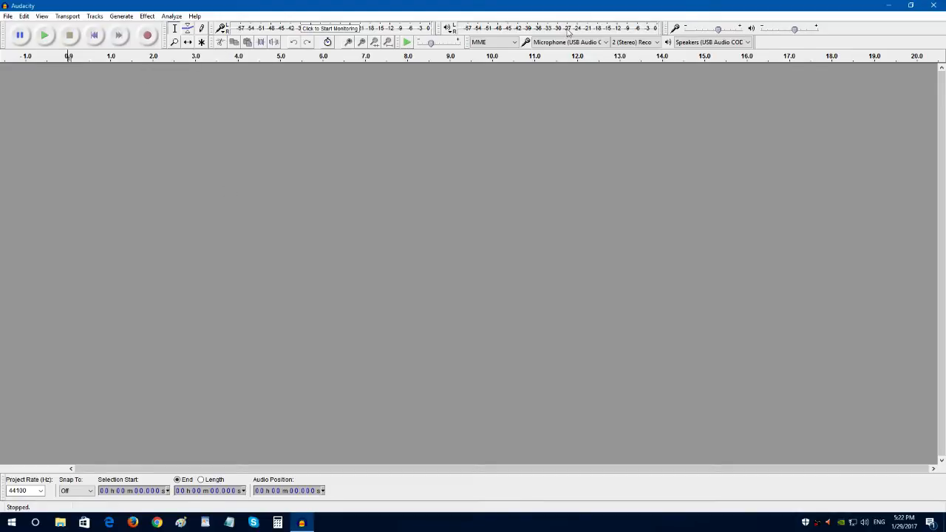
left_click(328, 32)
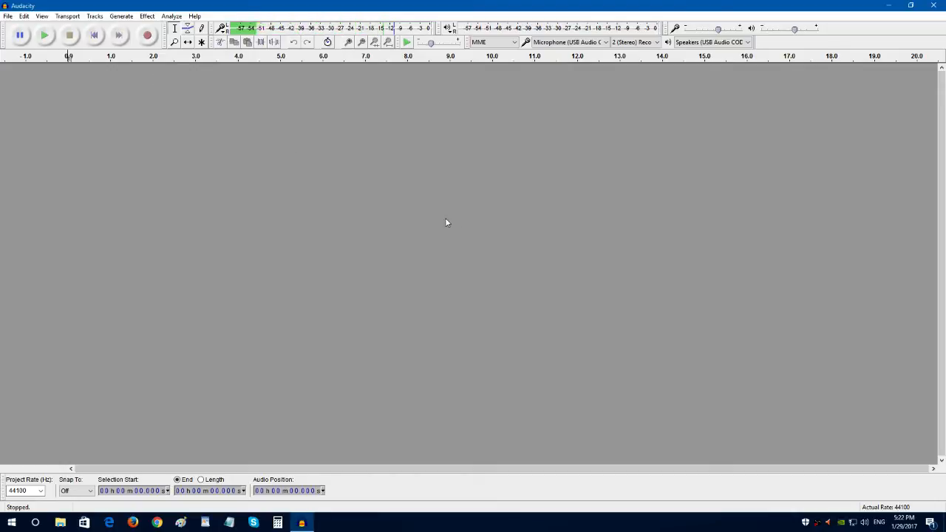
Check in the Windows recording devices which microphone is the default device, then close the sound settings
right_click(865, 525)
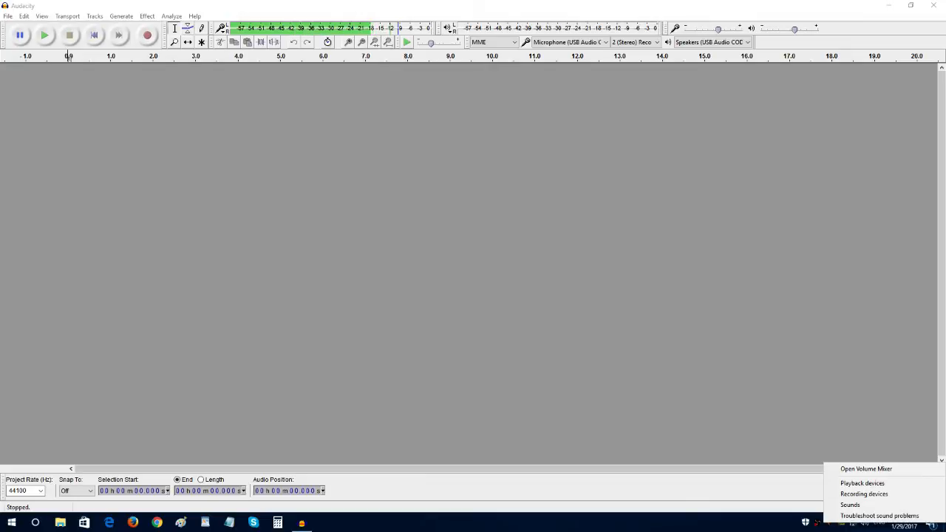
left_click(864, 494)
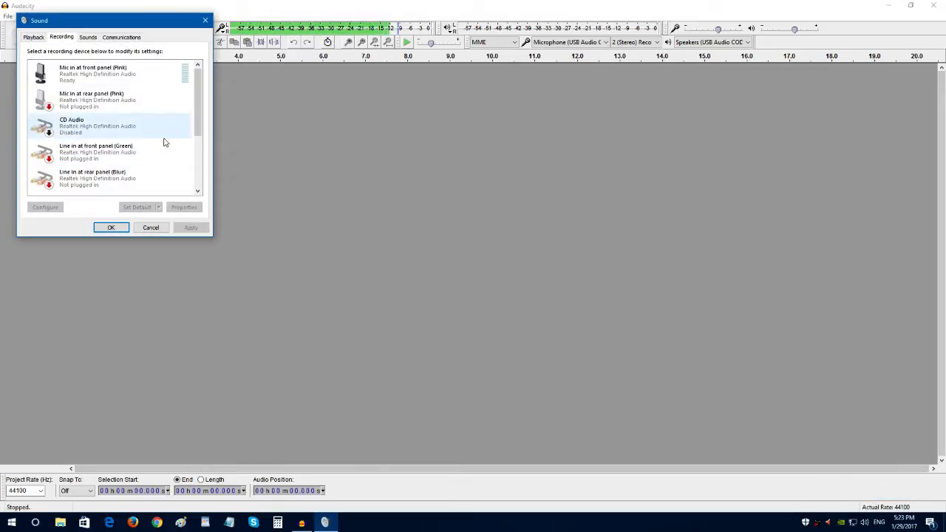
left_click_drag(197, 114, 196, 168)
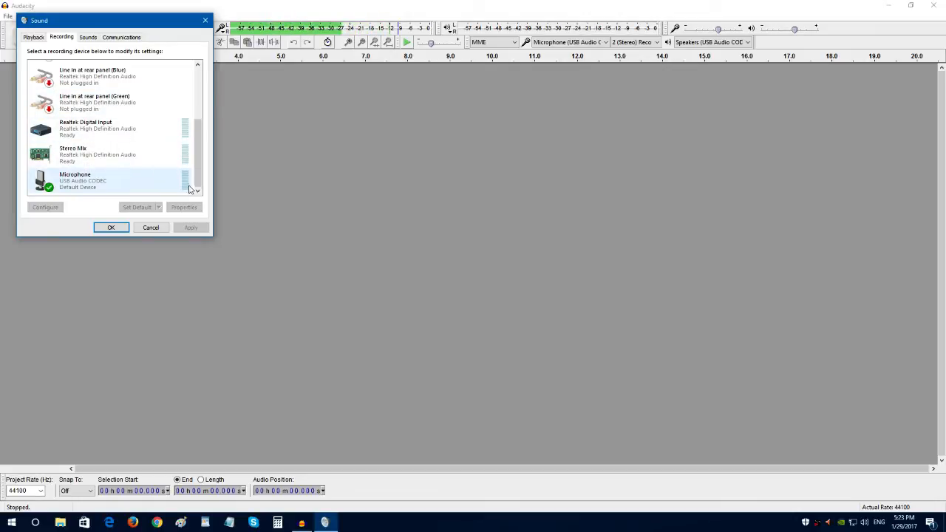
left_click(111, 228)
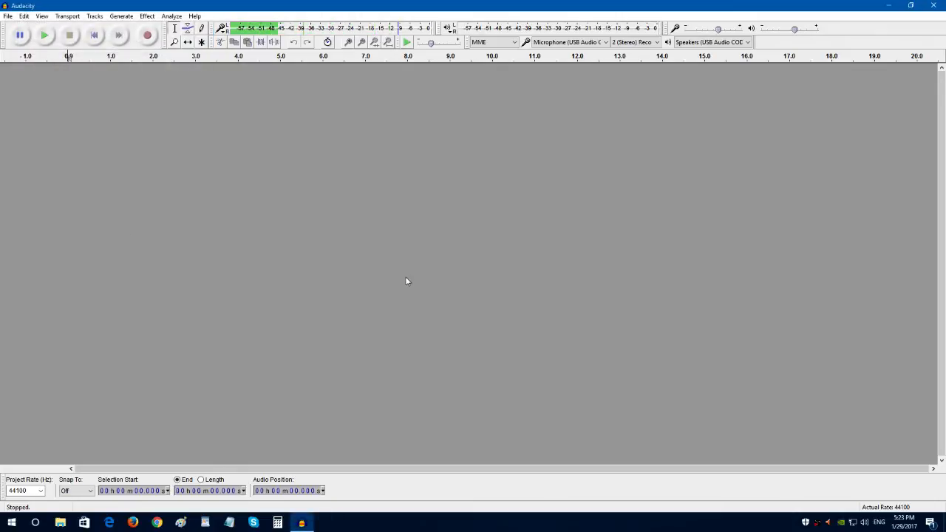
Record a stereo voice track about 20 seconds long
left_click(147, 37)
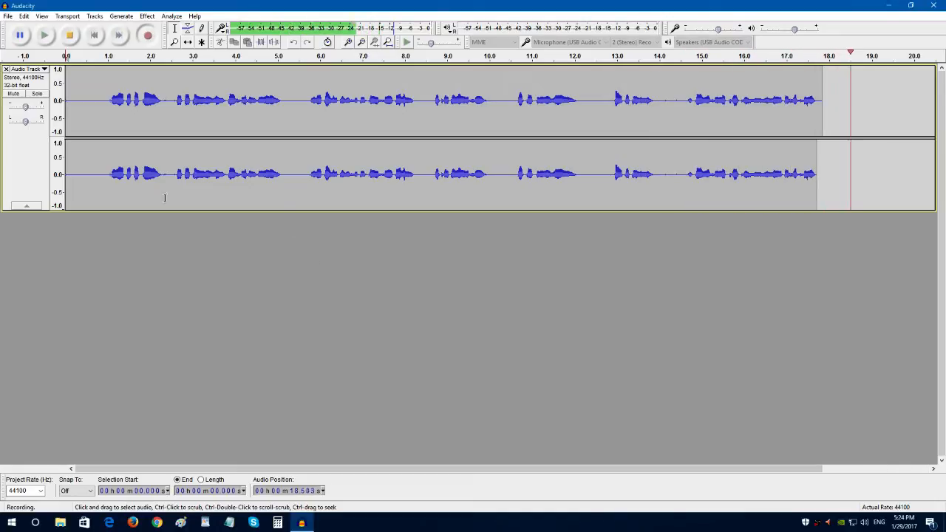
left_click(69, 36)
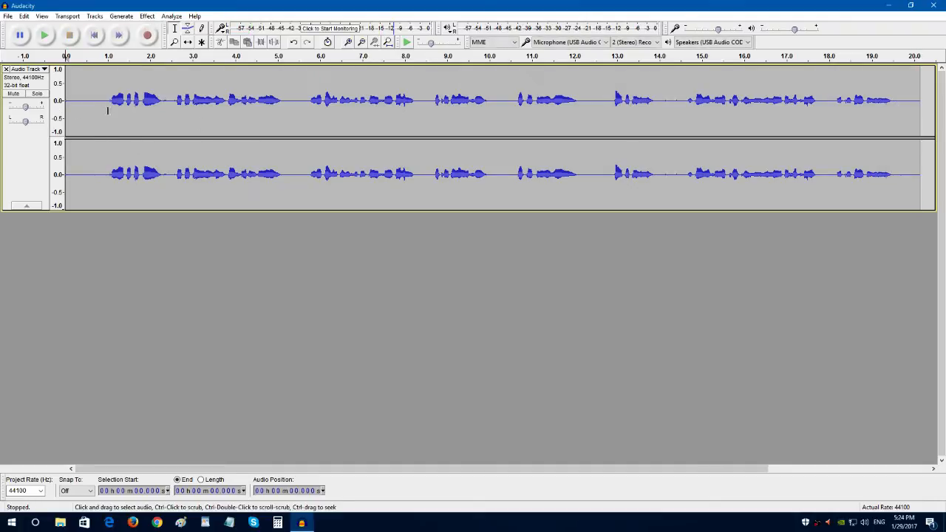
Delete the first 1 second of silence from the voice track and the silent gap from about 4.2 to 4.7 s
left_click_drag(107, 111, 55, 113)
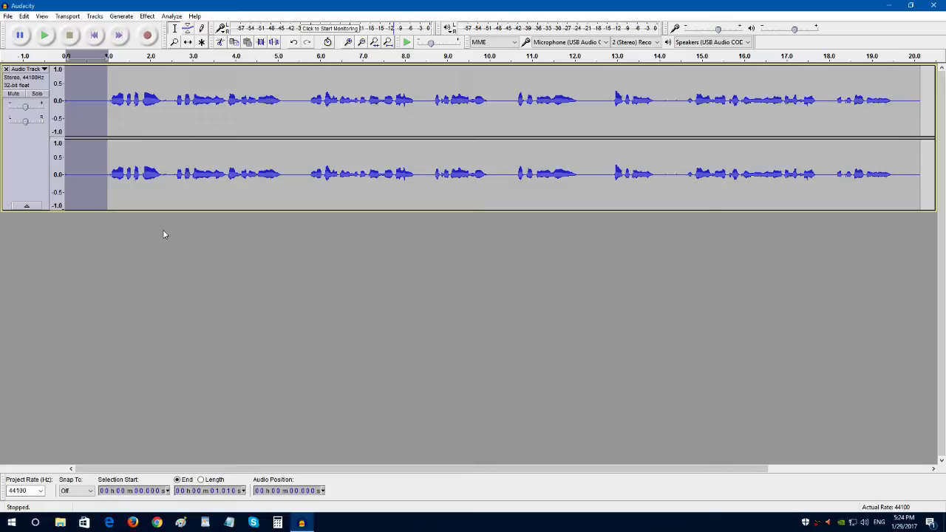
key("Delete")
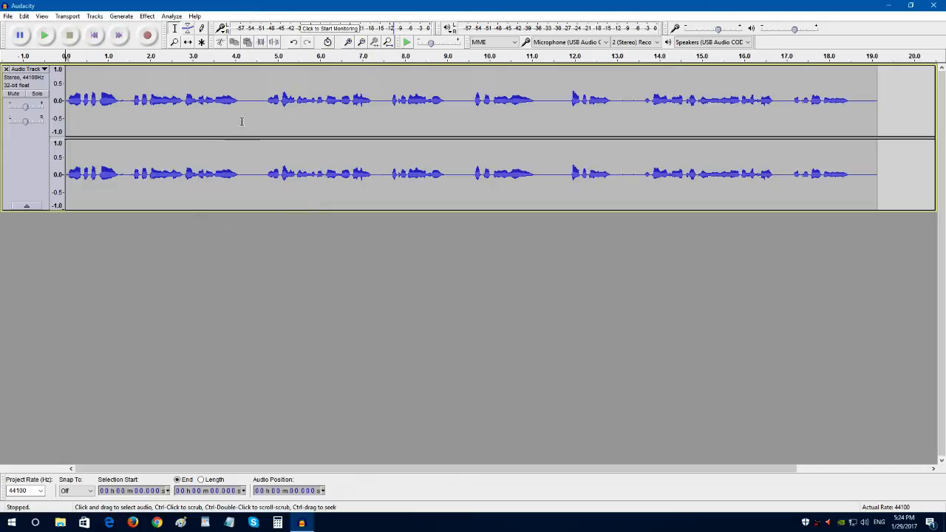
left_click_drag(244, 113, 264, 116)
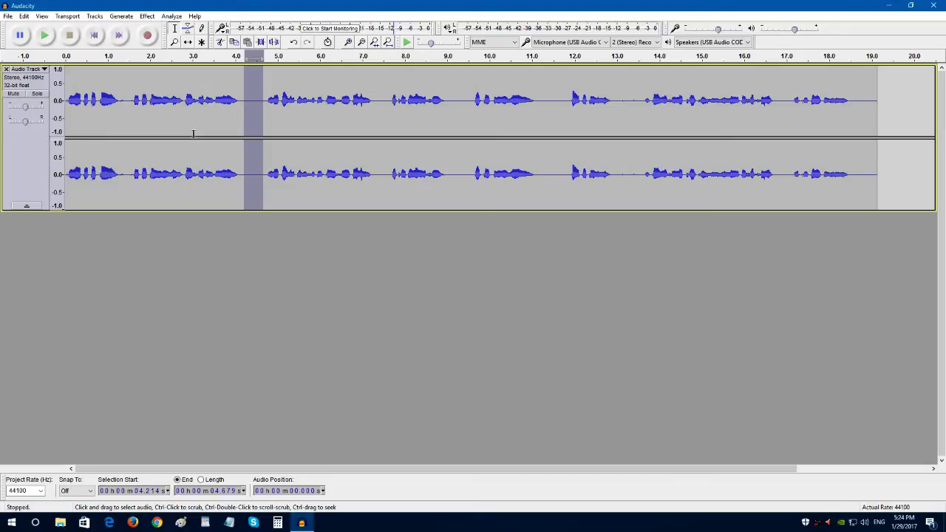
key("Delete")
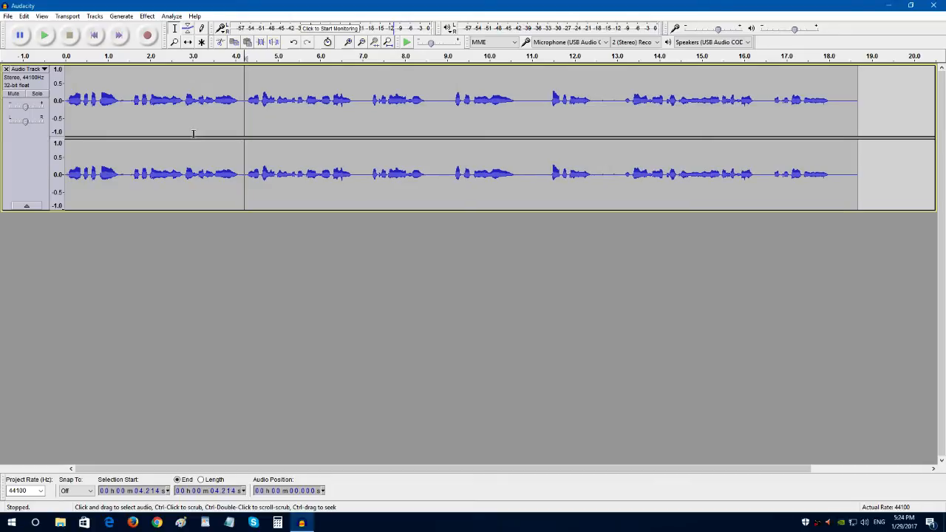
Split the voice track at about 6.9 s and shift the second clip to start at about 15.2 s
left_click(358, 108)
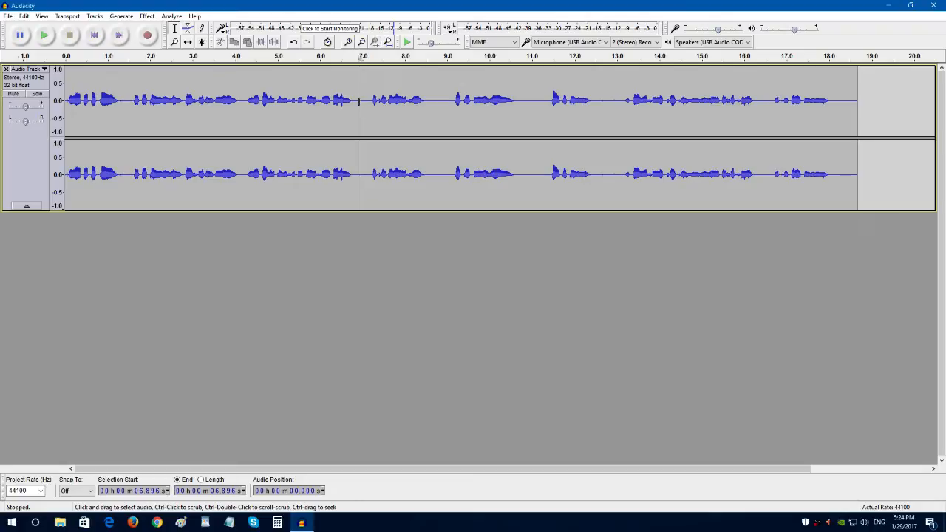
left_click(24, 16)
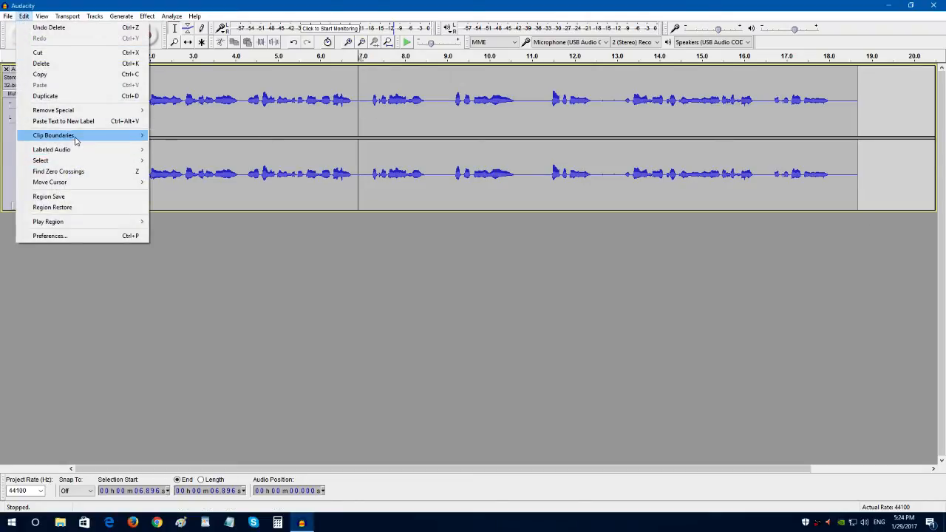
mouse_move(77, 138)
left_click(169, 136)
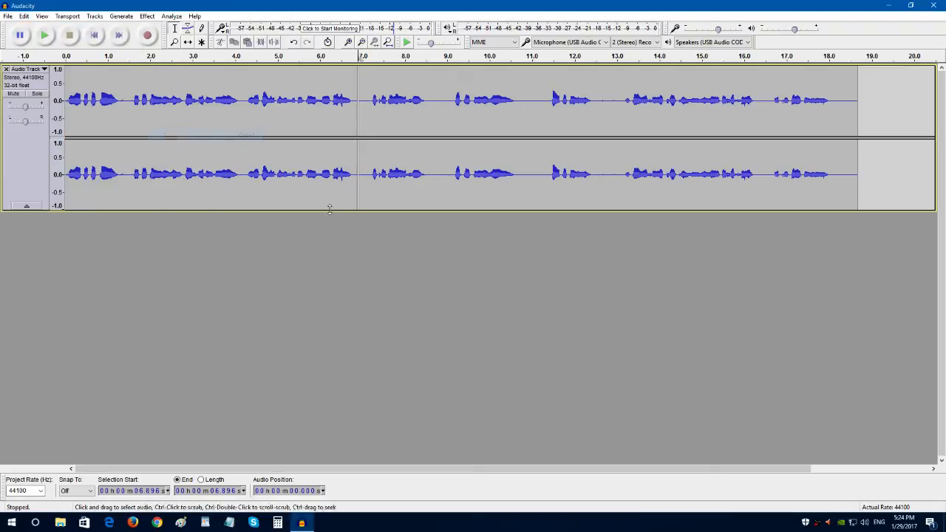
left_click(188, 41)
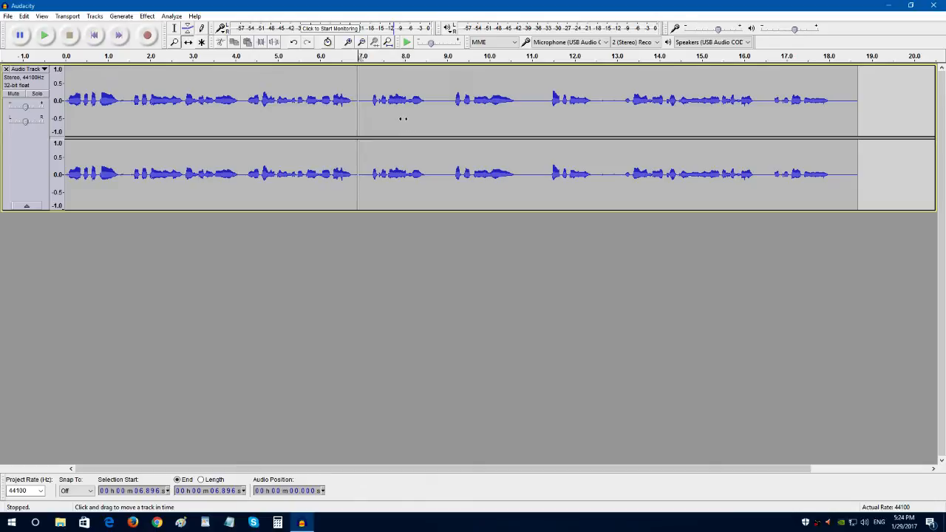
left_click_drag(402, 118, 733, 116)
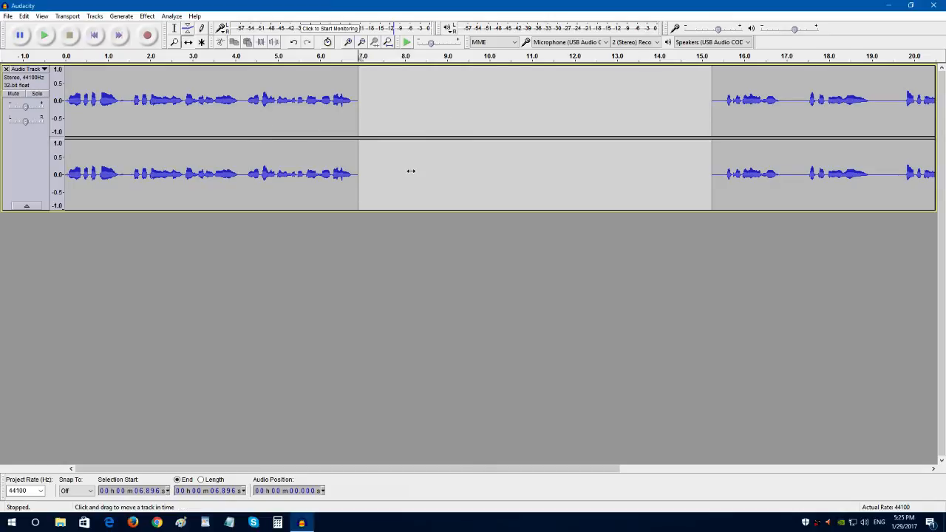
Import the song "Kaub Yaj - Lam Hlub Ua Chaw Tshua" from the music folder as a second track
left_click(8, 16)
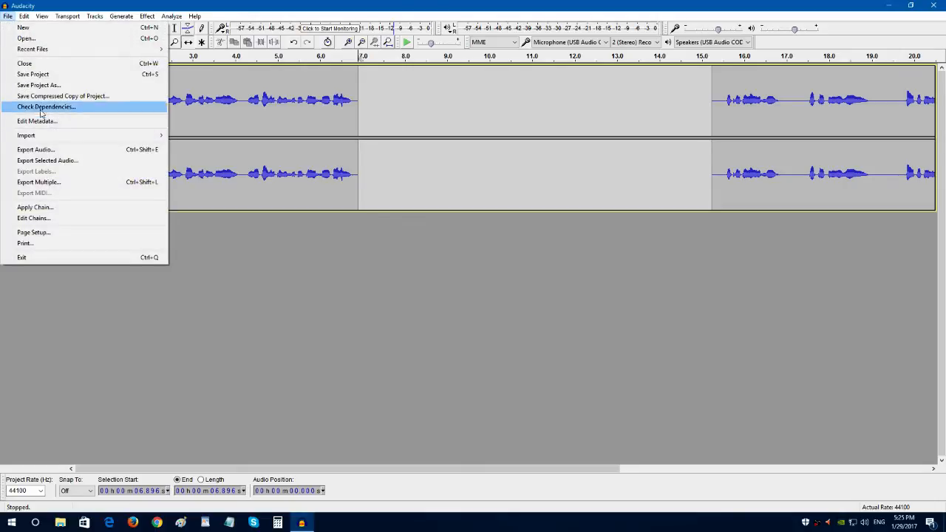
mouse_move(46, 138)
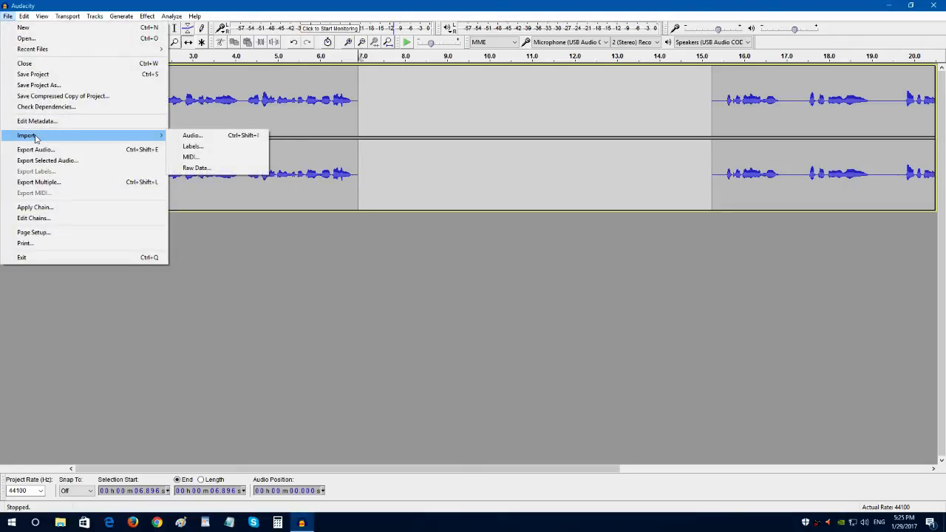
left_click(204, 139)
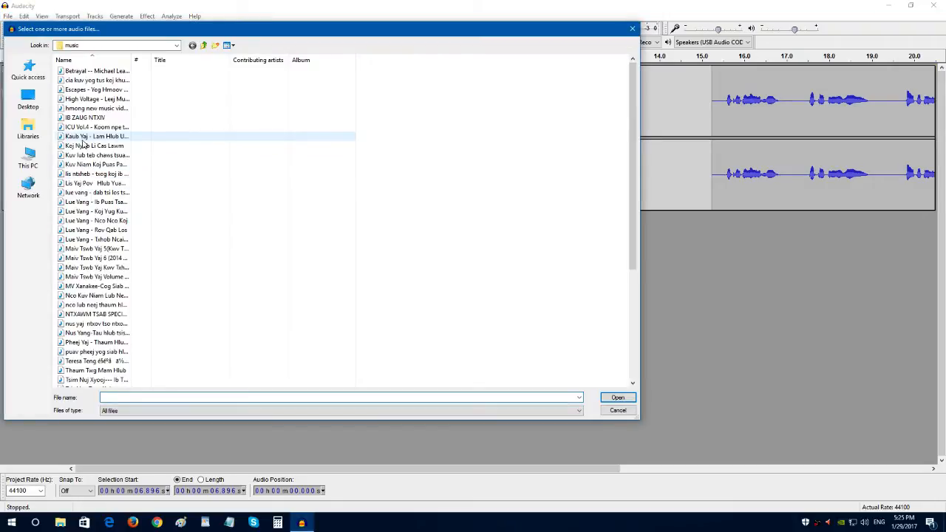
left_click(83, 137)
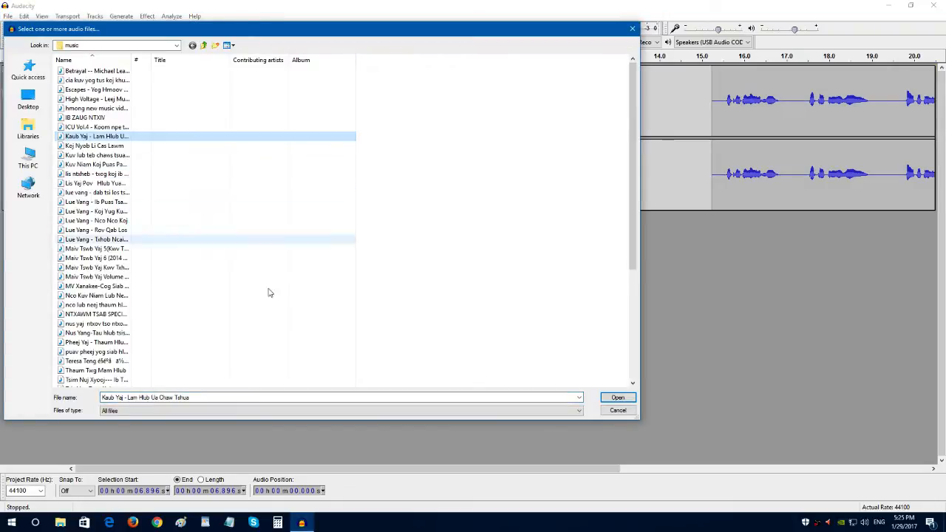
left_click(618, 399)
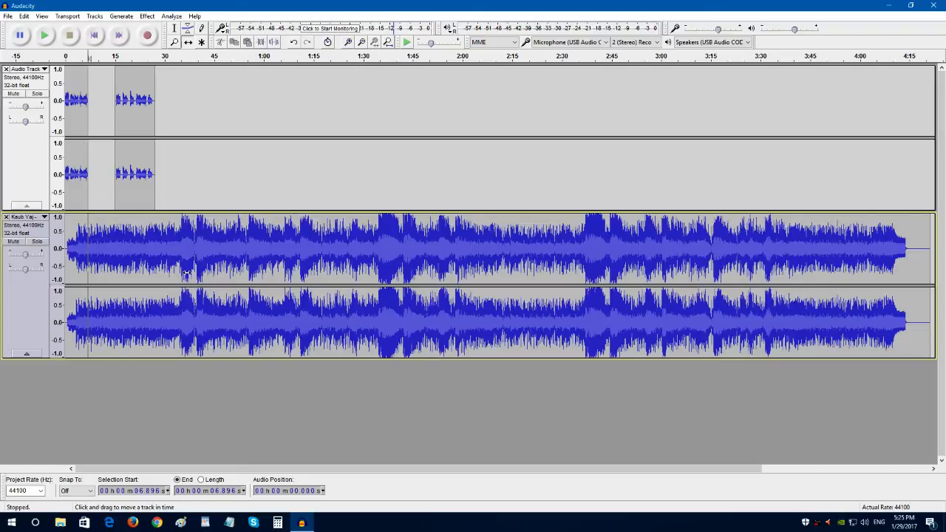
Delete everything in the music track from about 39.3 s to its end and fit the project in the window
left_click(174, 29)
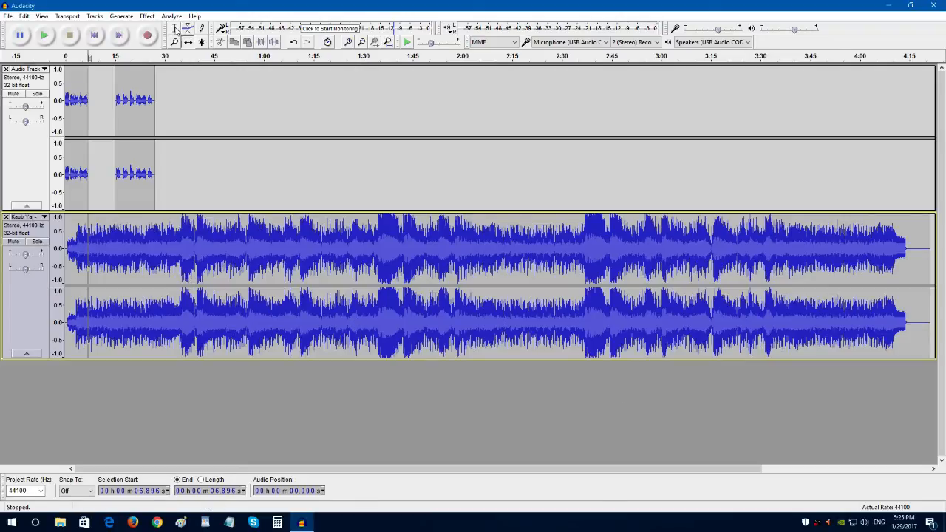
left_click_drag(196, 257, 941, 262)
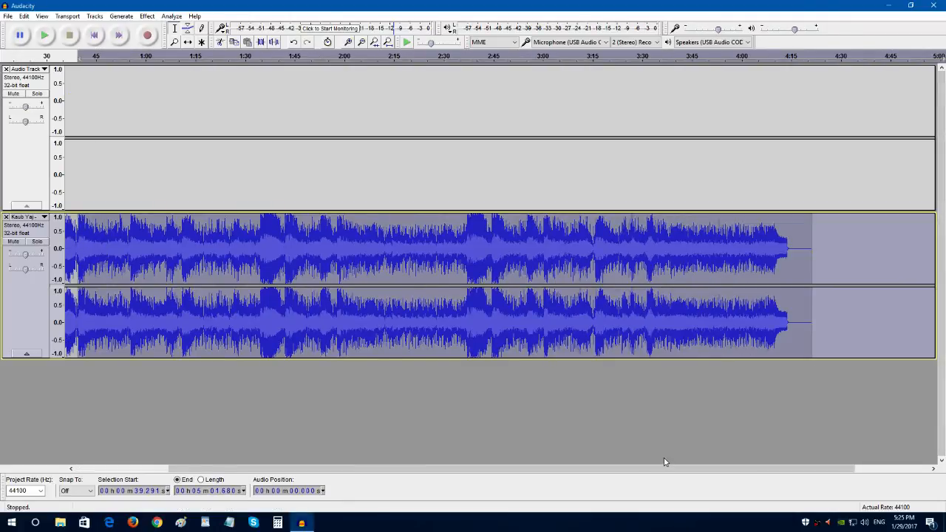
key("Delete")
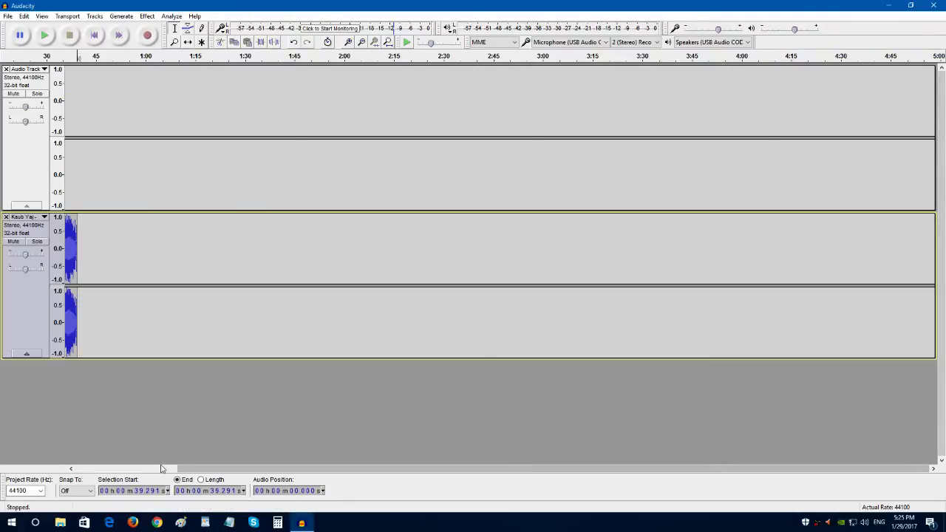
key("ctrl+f")
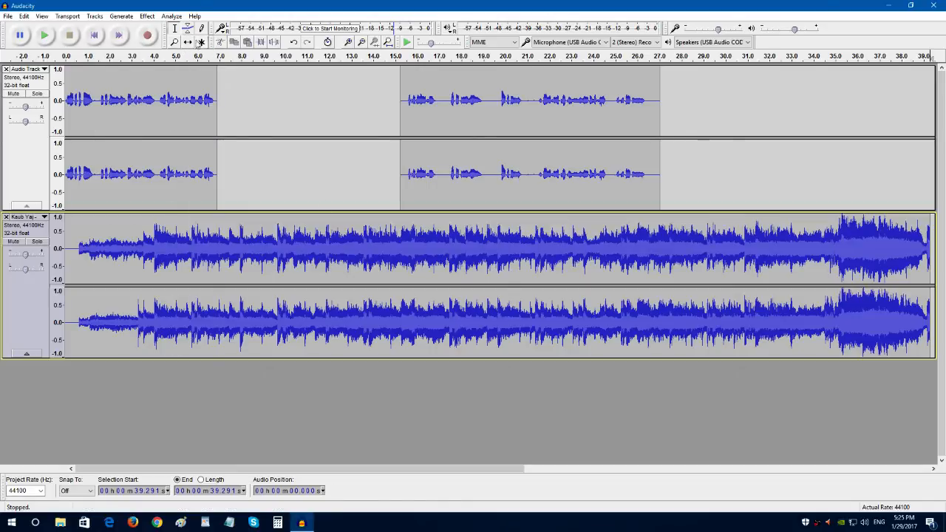
Shift the second voice clip to start at the end of the music track, at about 39.3 s
left_click(189, 43)
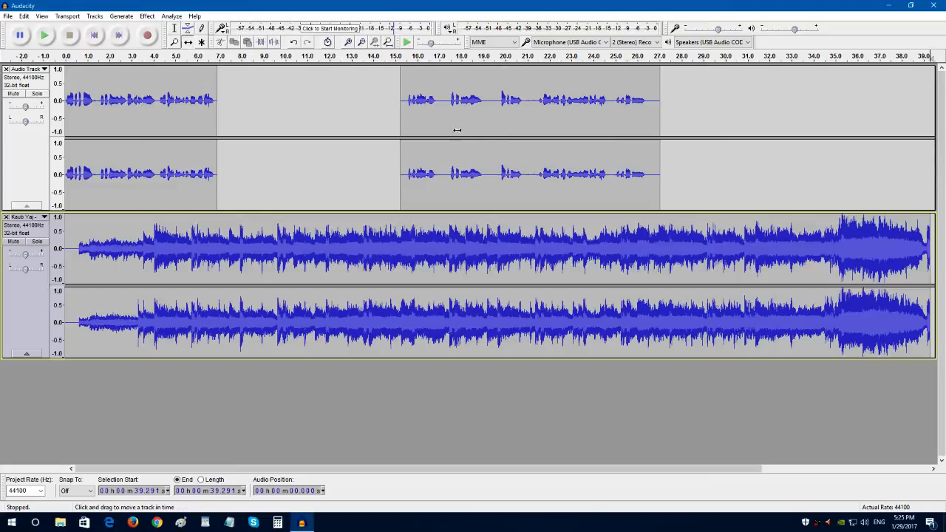
left_click_drag(447, 122, 934, 189)
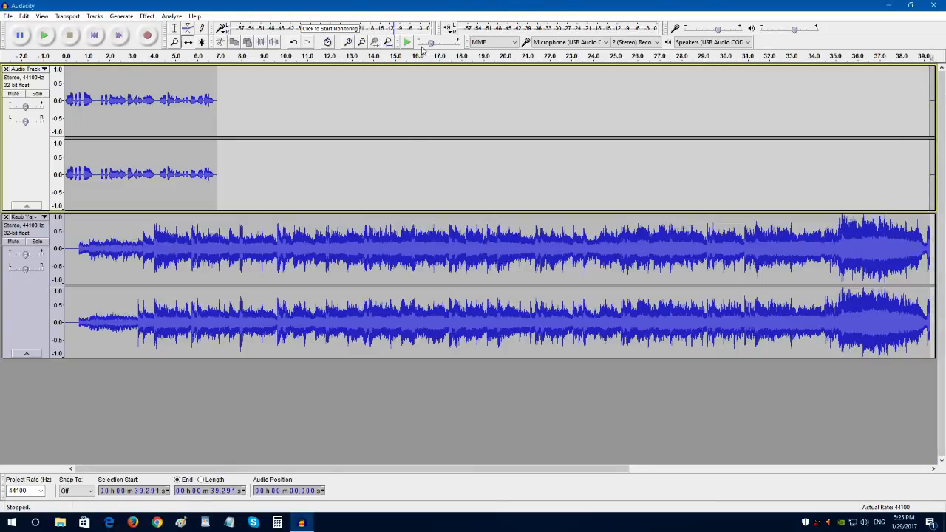
Move the music clip into the voice track after the first voice clip and place the second voice clip at its end, about 46 s
left_click(362, 42)
left_click(362, 42)
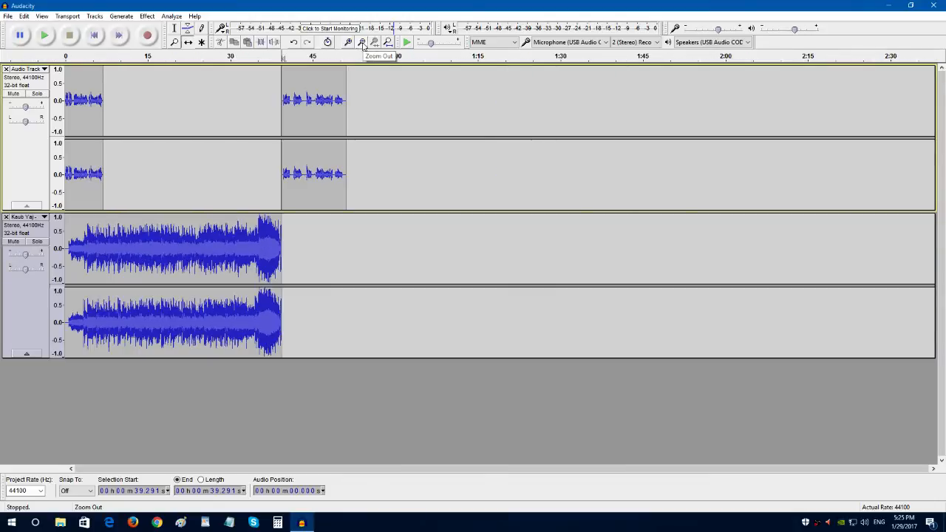
left_click_drag(324, 173, 536, 184)
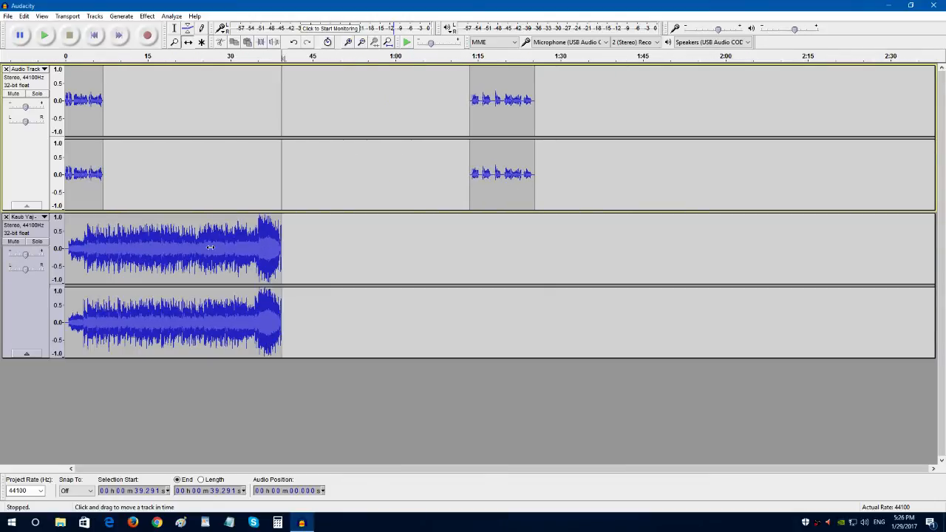
left_click_drag(164, 253, 202, 104)
left_click_drag(479, 171, 336, 178)
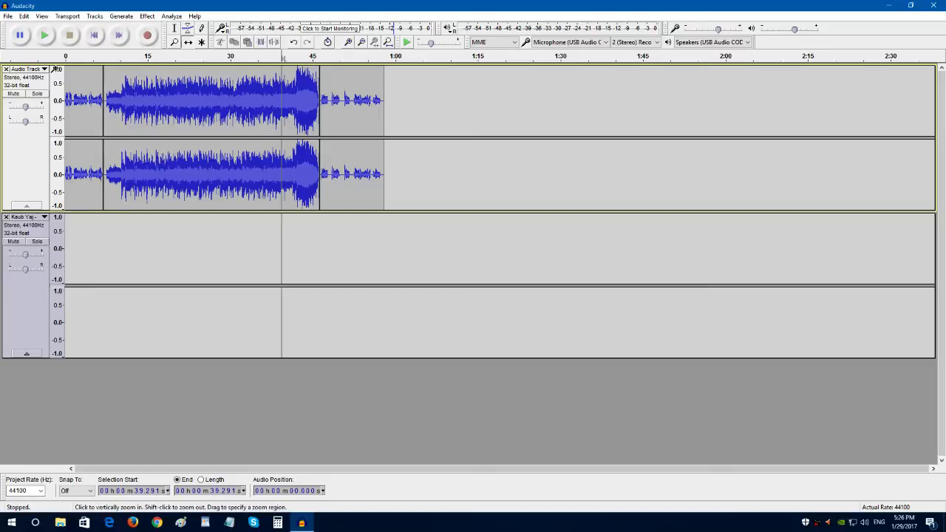
Normalize the music section of the combined track from about 7.2 s to 46.4 s with DC offset removal
left_click(347, 42)
left_click(347, 42)
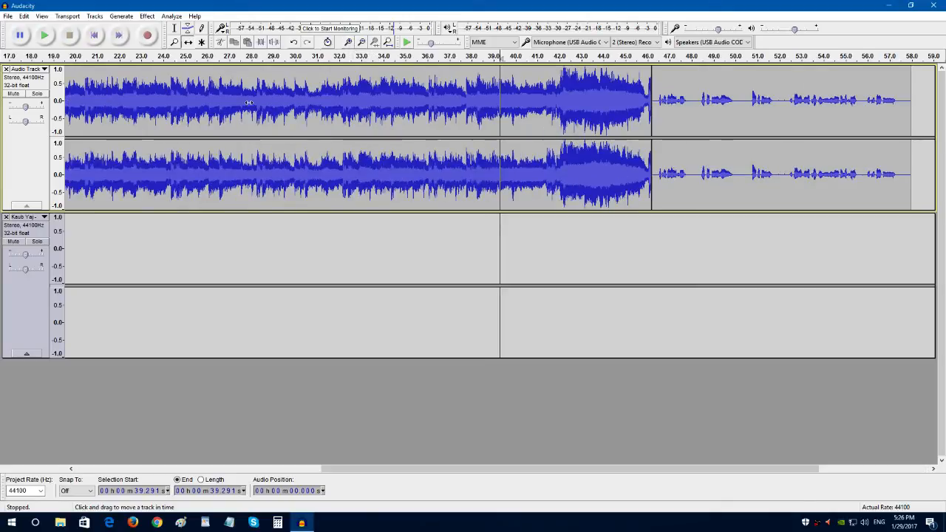
left_click(367, 44)
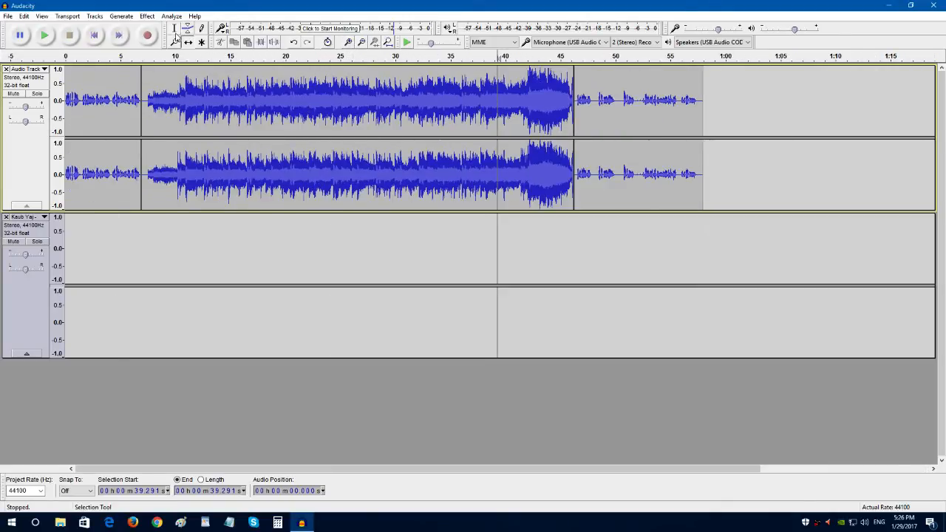
left_click(175, 28)
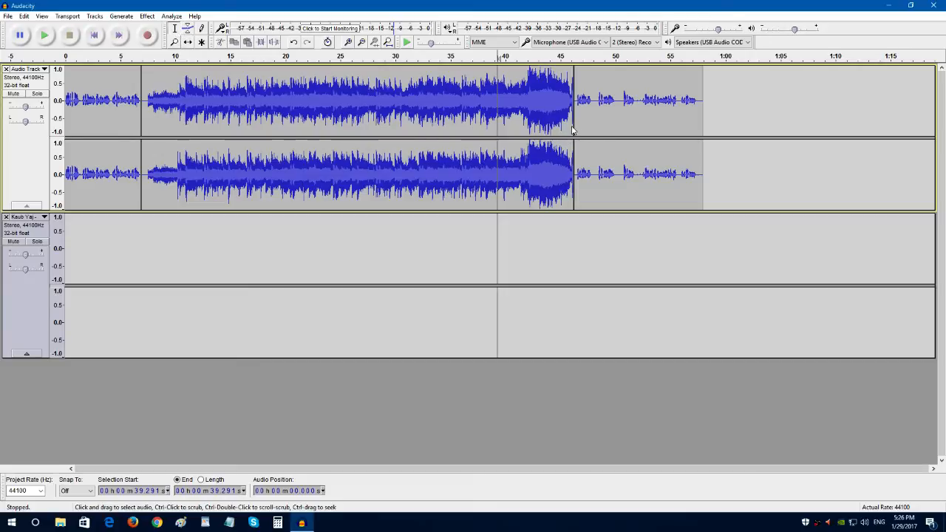
left_click_drag(573, 124, 145, 135)
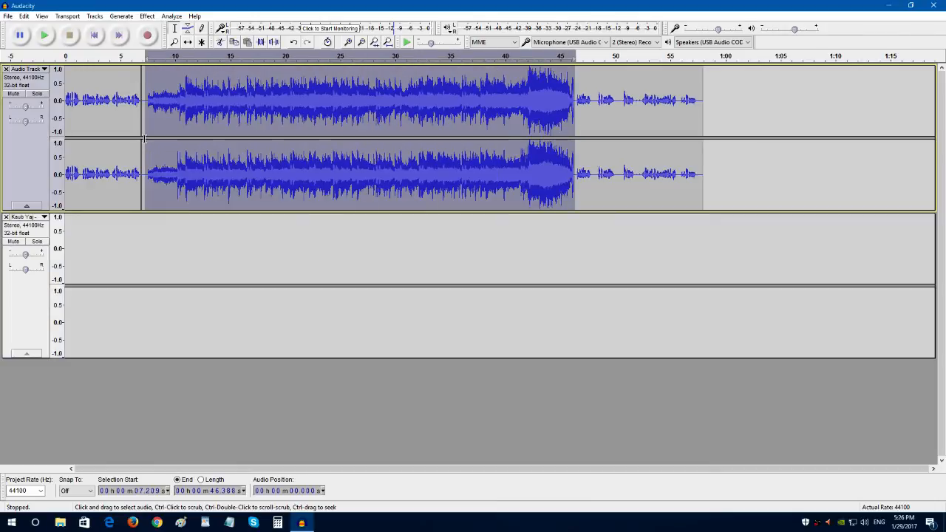
left_click(147, 17)
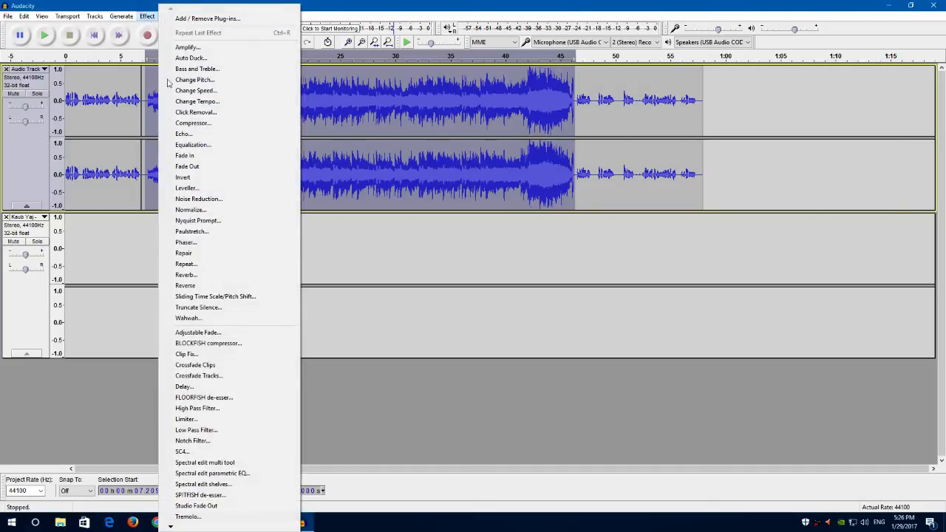
left_click(190, 210)
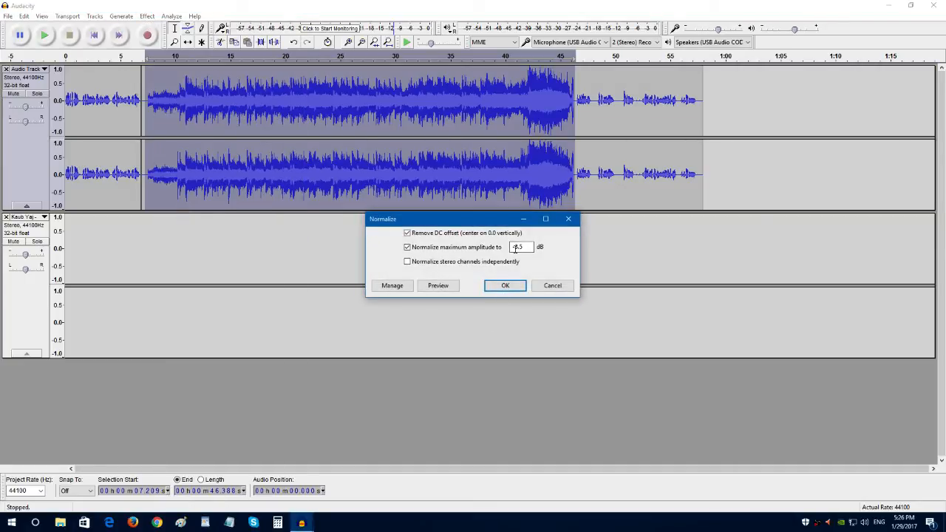
left_click(505, 285)
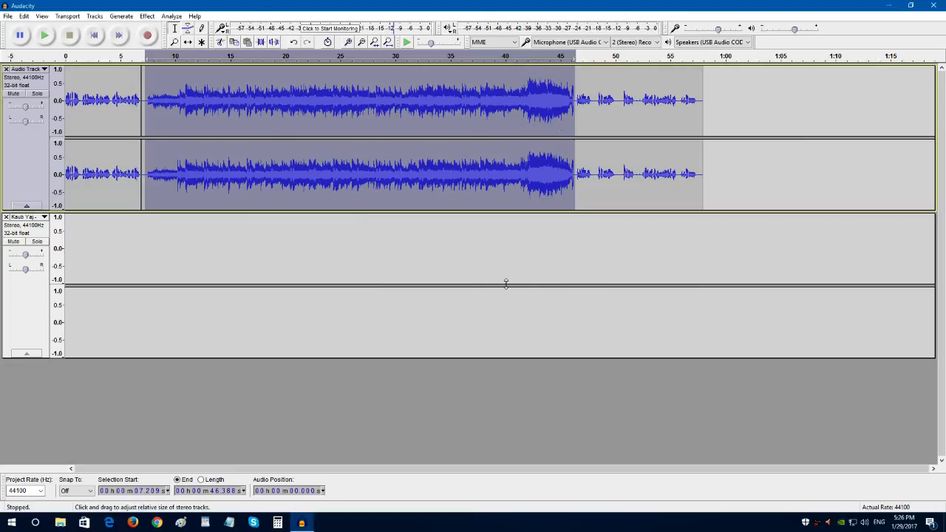
Join the voice and music clips into one continuous clip and delete the empty music track
left_click(294, 118)
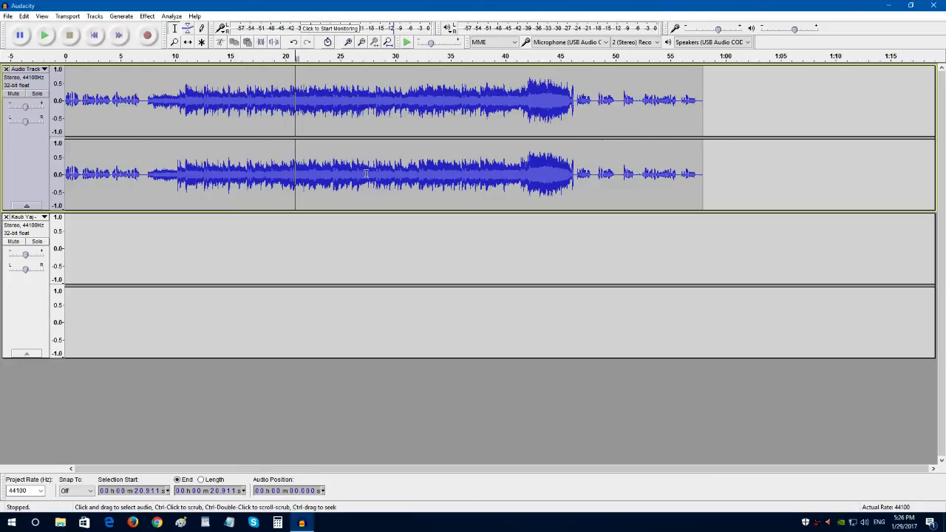
left_click(6, 217)
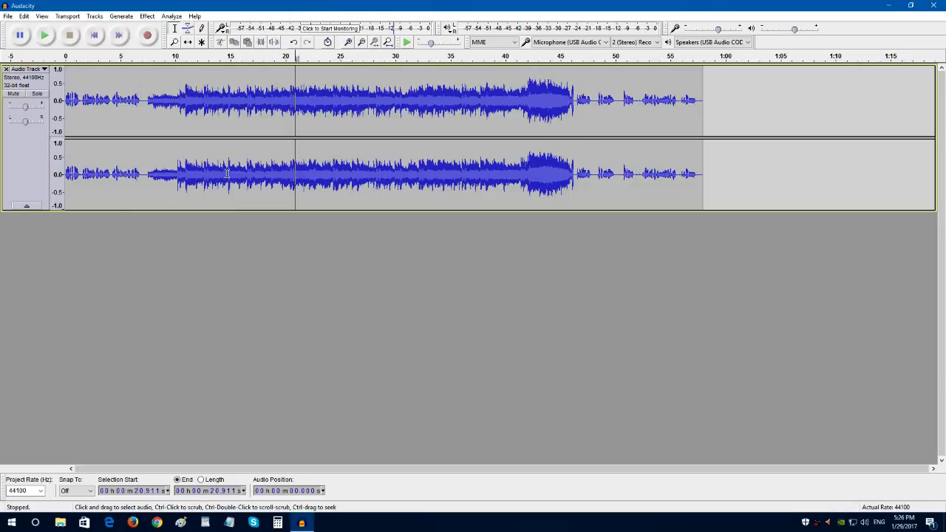
Begin exporting the audio to the Desktop as an MP3 file named "sim kaw nkauj"
left_click(8, 18)
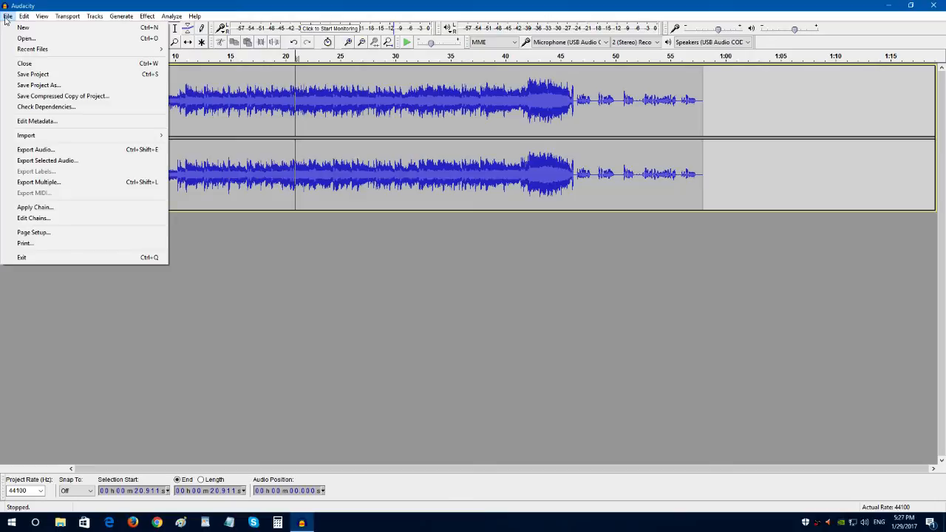
left_click(37, 150)
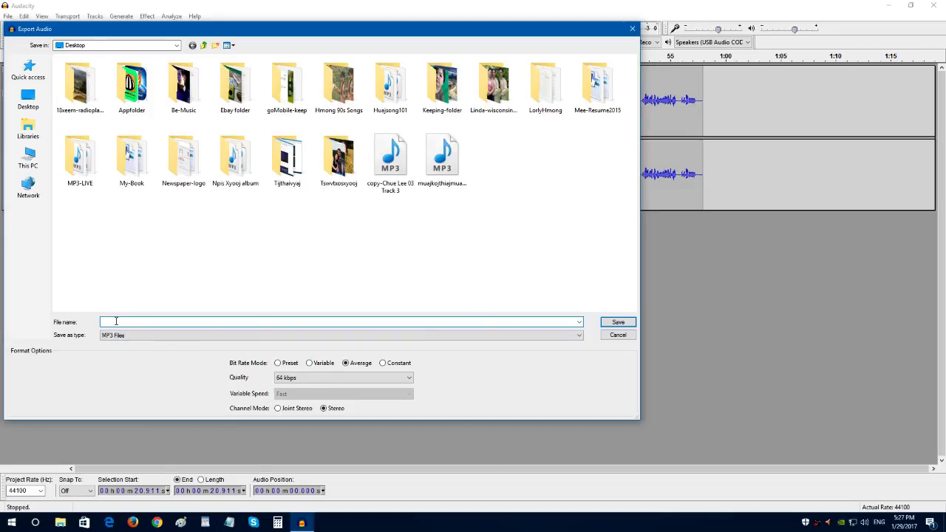
left_click(116, 322)
type("sim kaw nkauj")
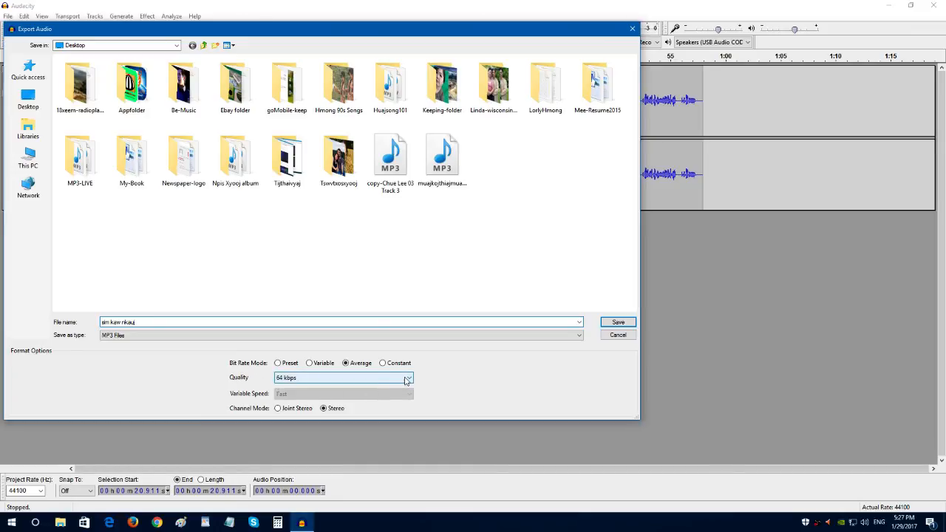
Try the 32 kbps export quality and return the setting to 64 kbps
left_click(410, 379)
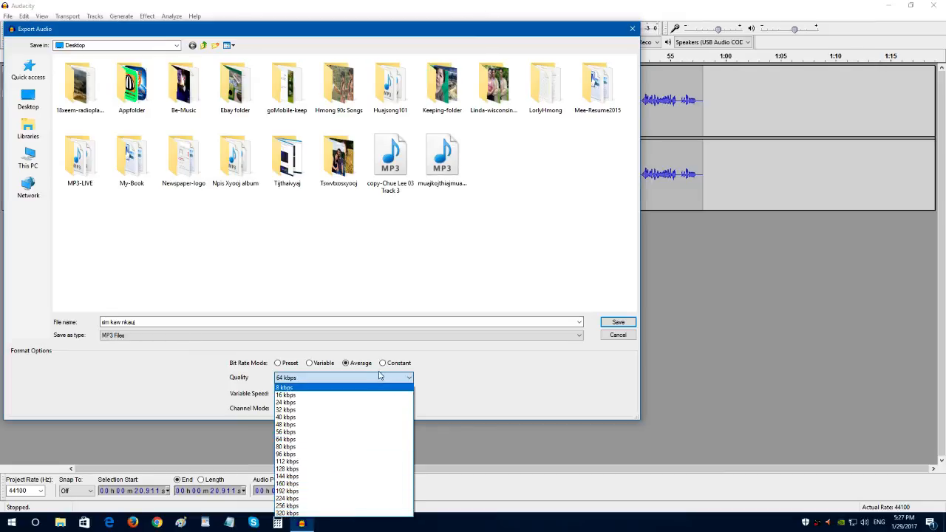
left_click(432, 379)
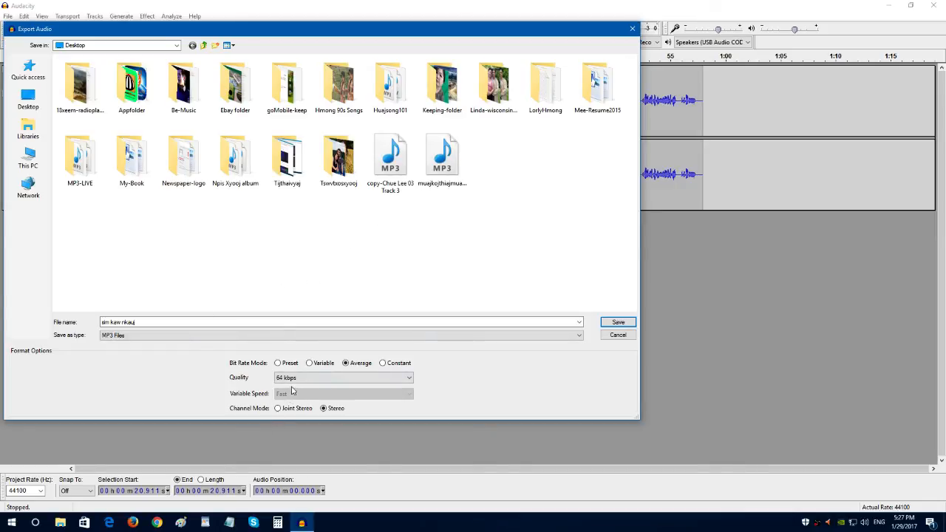
left_click(406, 381)
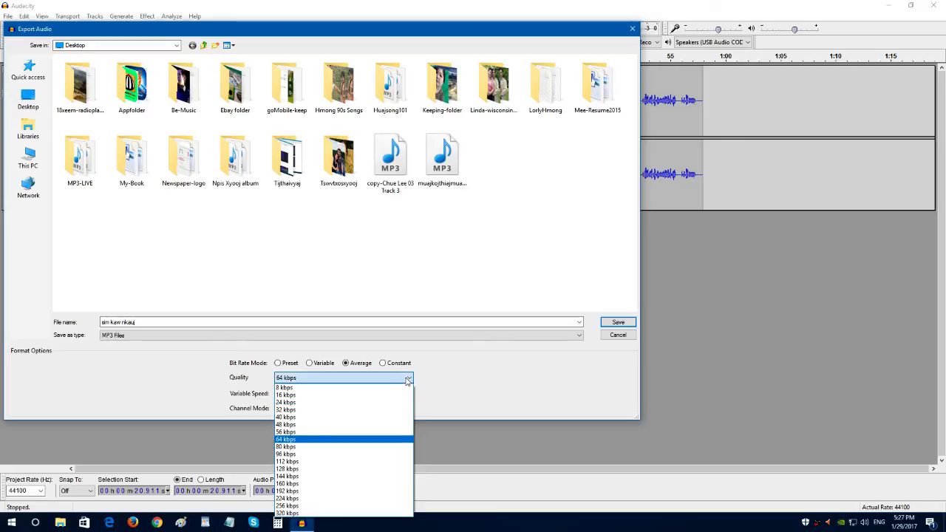
left_click(293, 412)
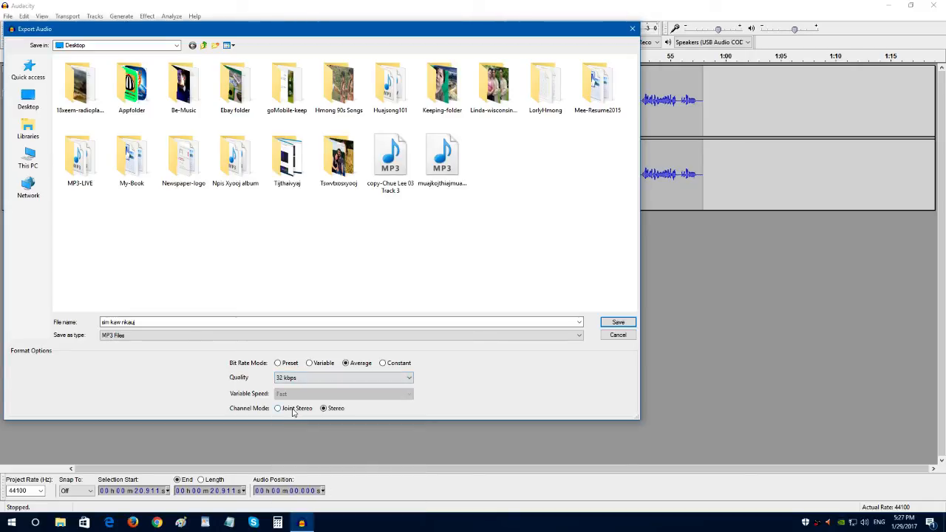
left_click(409, 380)
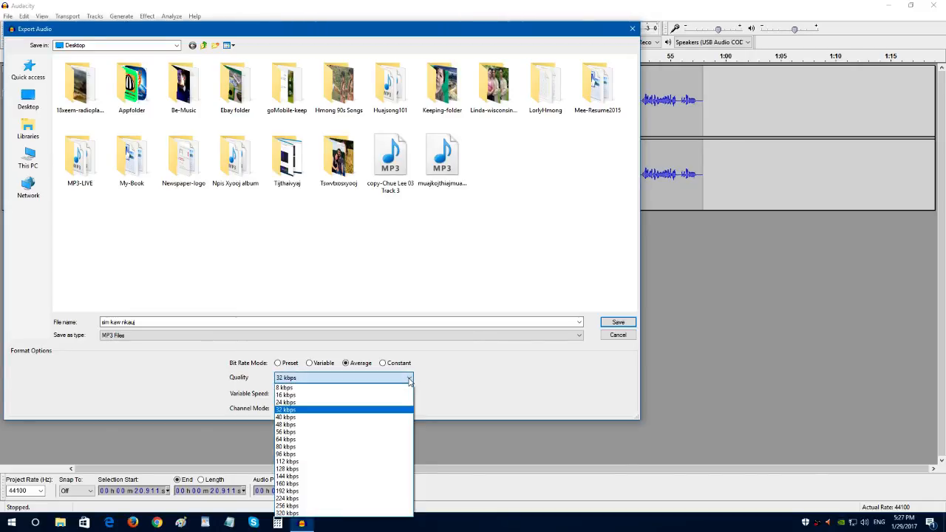
left_click(334, 438)
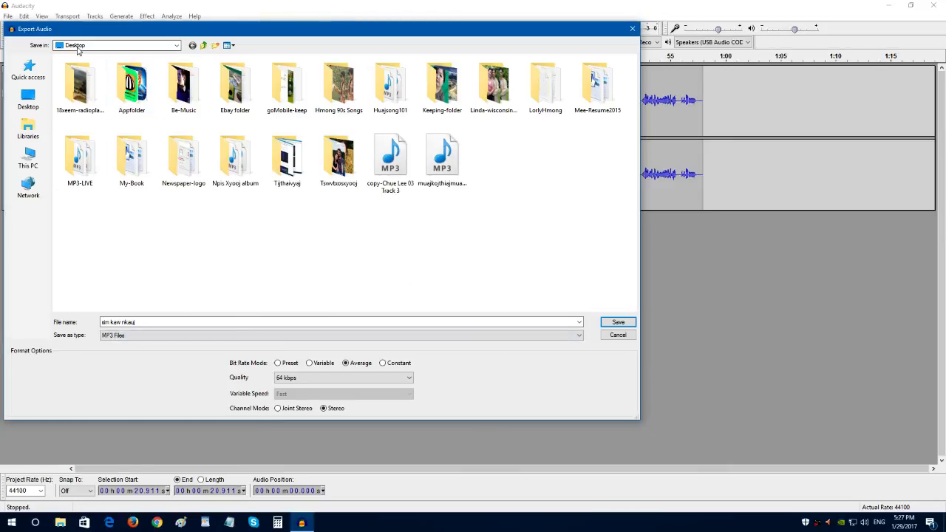
Save the export and fill its metadata with the artist's name, track title "xov xwm 2-29-2017" and year 2017
left_click(617, 323)
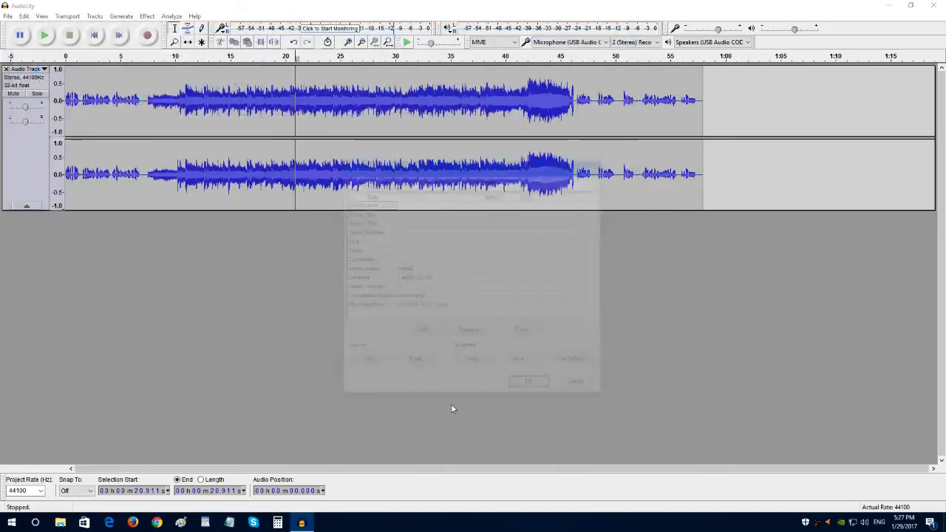
left_click(401, 203)
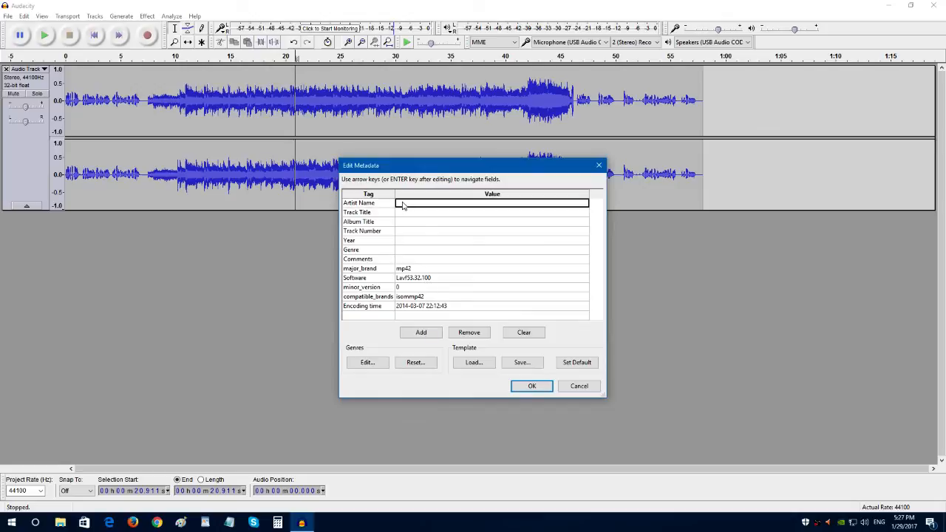
left_click(406, 203)
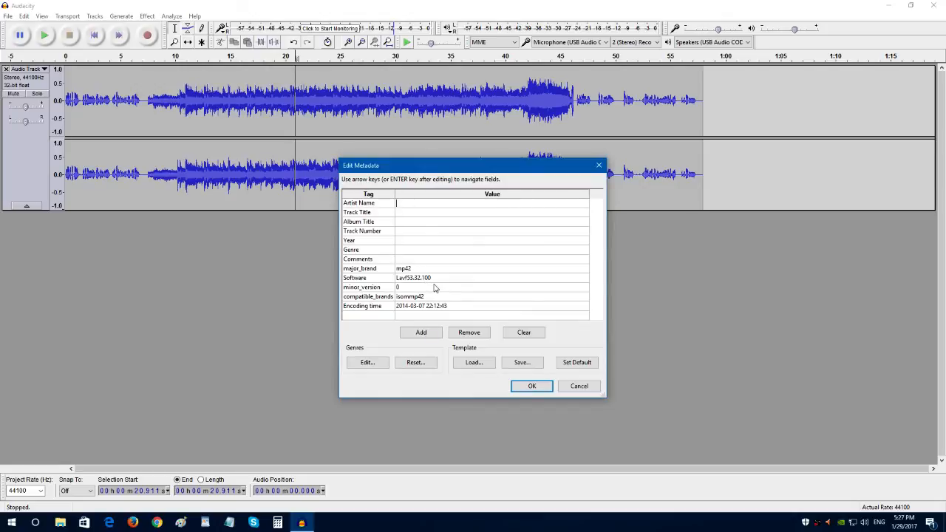
type("Huaj Lis")
left_click(421, 212)
left_click(421, 212)
type("xov xwm 2")
left_click(407, 241)
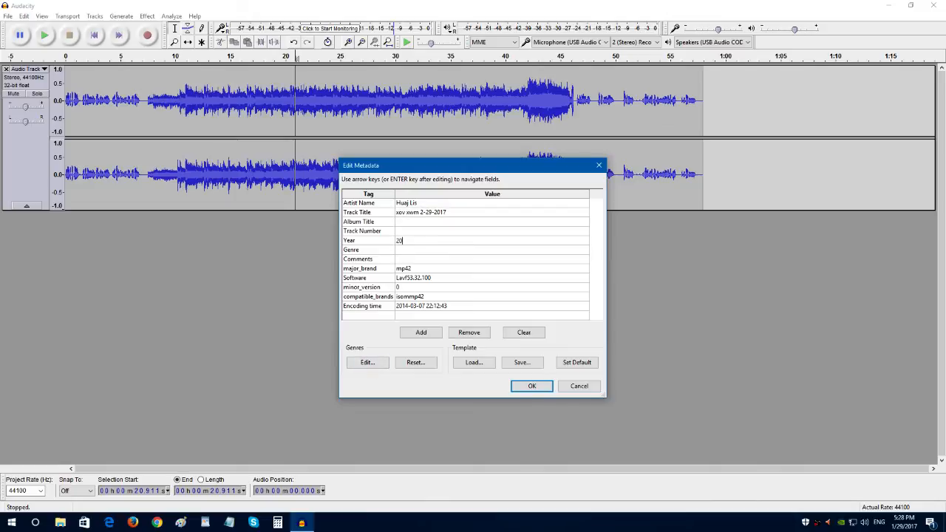
Clear the Software, major_brand, compatible_brands and Encoding time metadata values and complete the MP3 export
left_click(432, 279)
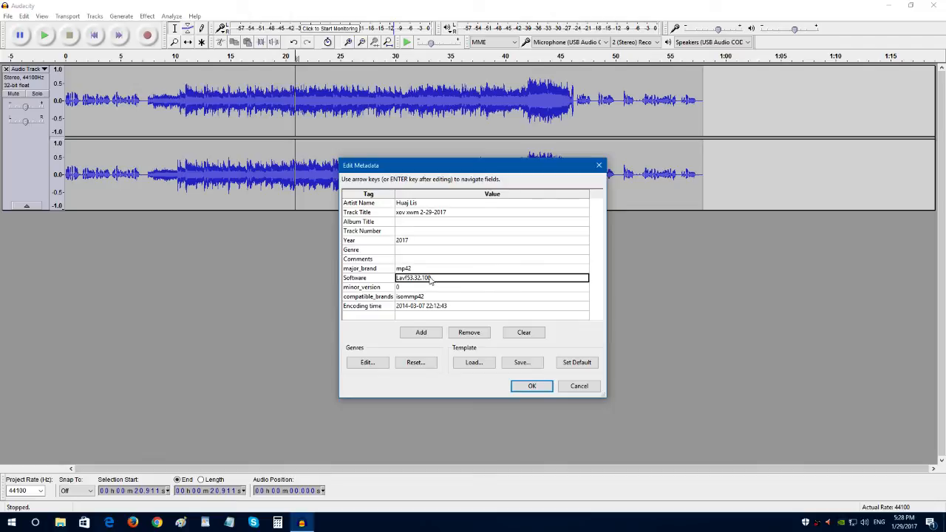
double_click(430, 278)
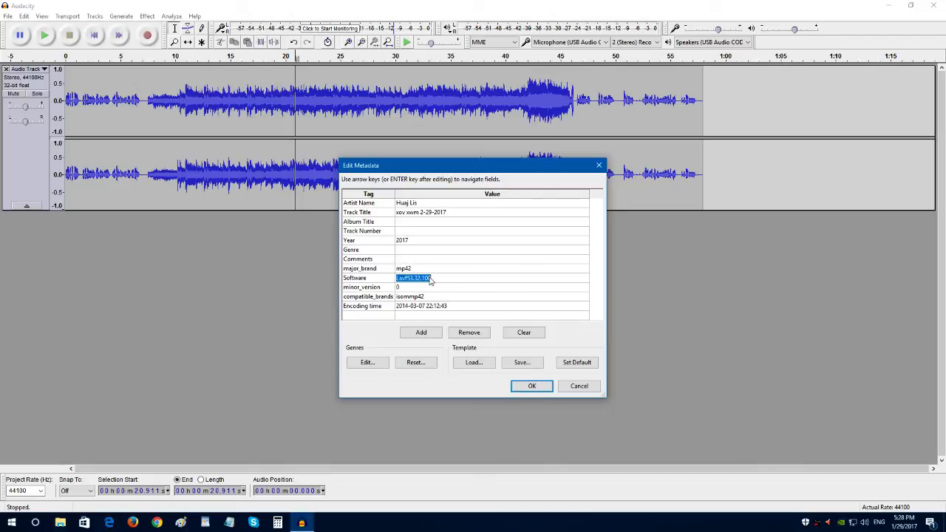
key("Delete")
left_click(420, 271)
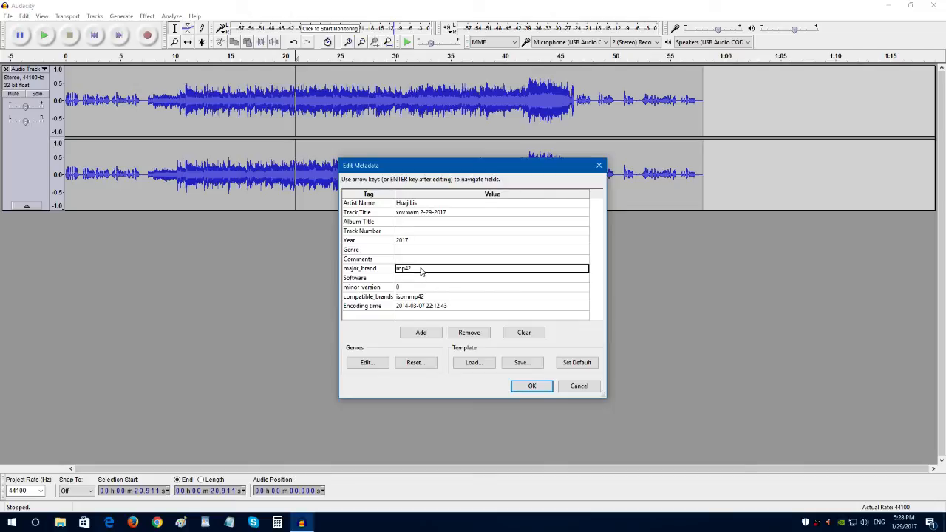
double_click(419, 269)
key("Delete")
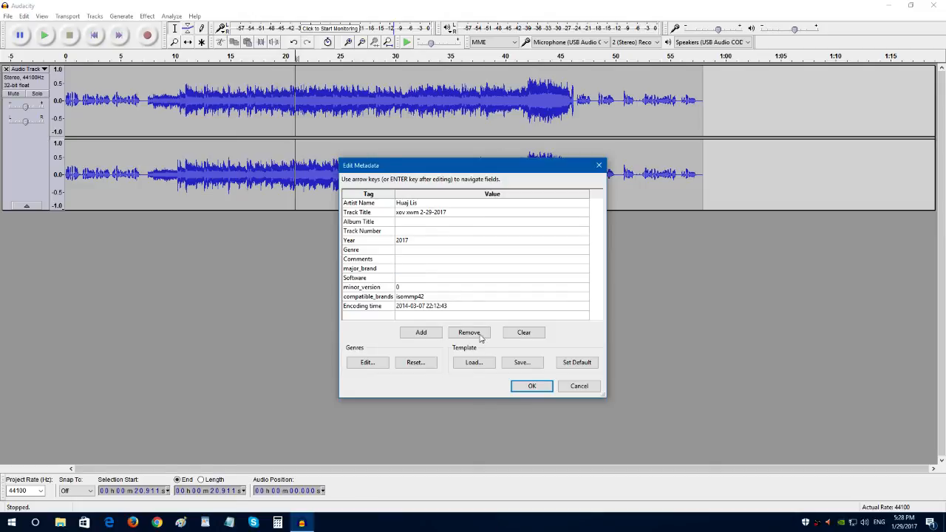
double_click(443, 298)
key("Delete")
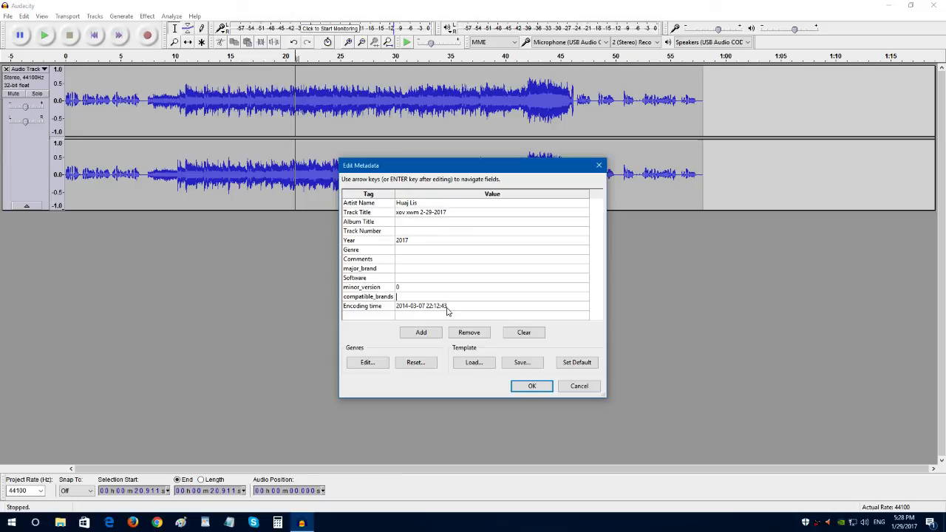
double_click(448, 308)
key("Delete")
left_click(532, 388)
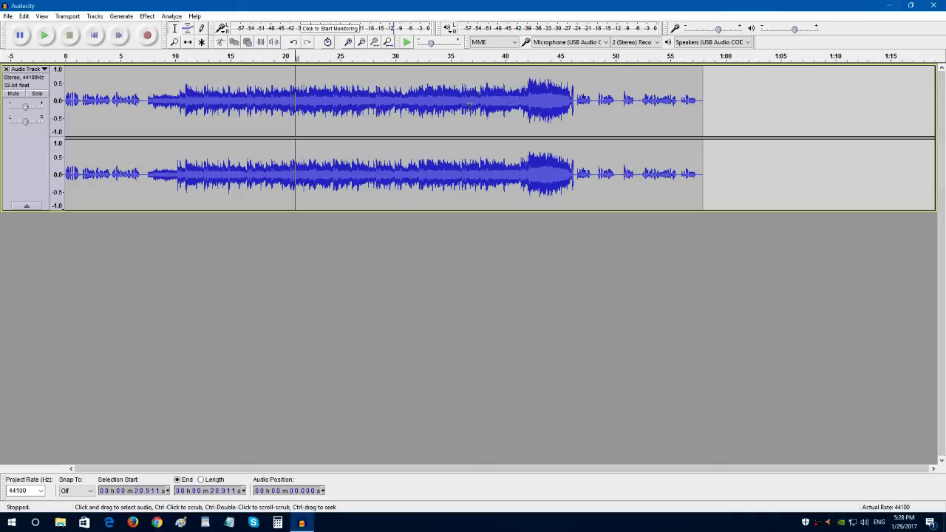
Show the Windows desktop and move the exported "sim kaw nkauj" MP3 to an empty area below the Hmong 90s Songs folder
left_click(887, 6)
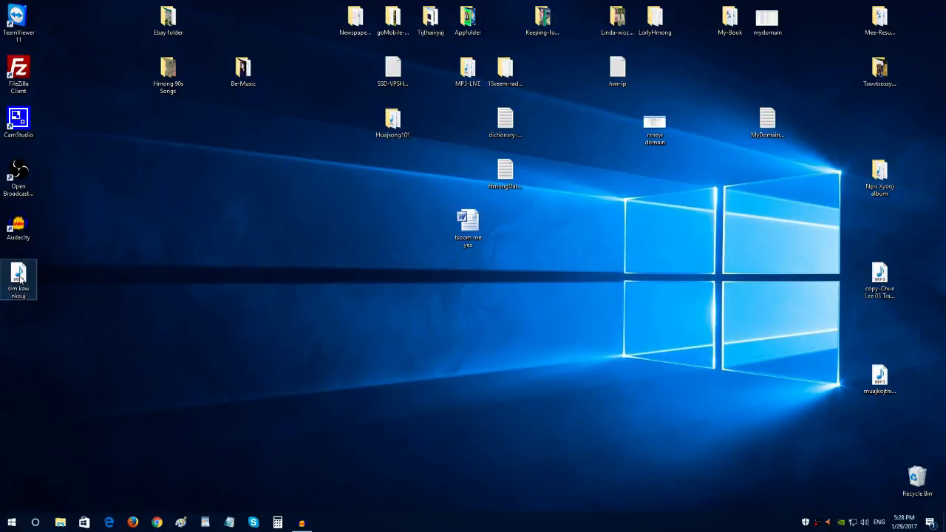
left_click_drag(20, 280, 171, 227)
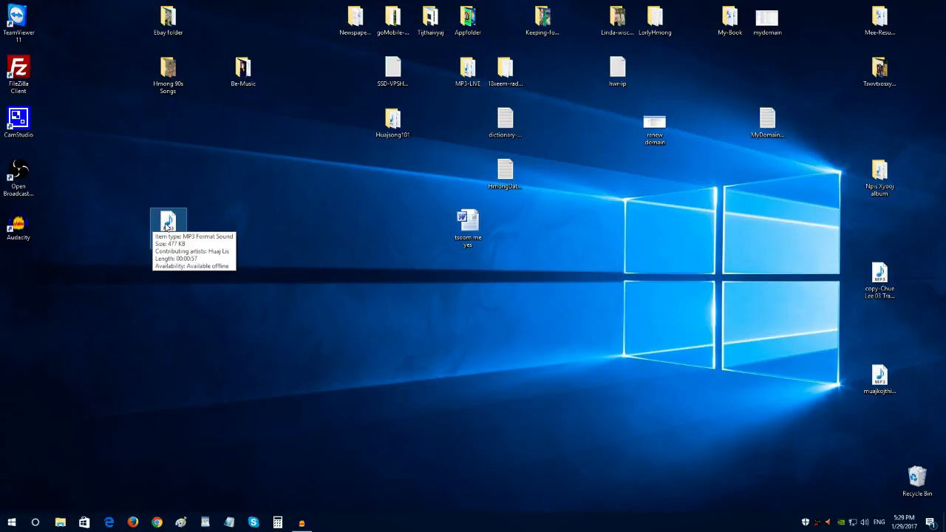
left_click(265, 223)
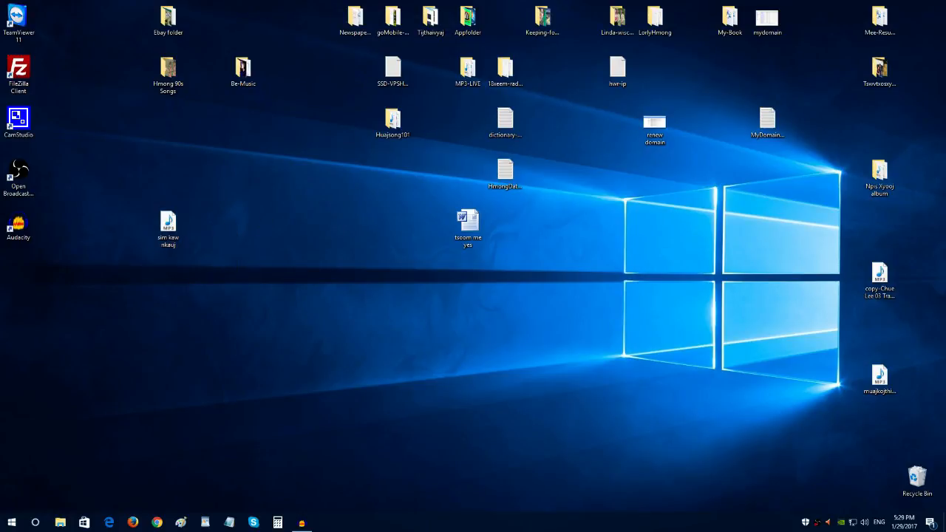
Switch back to Audacity and delete the remaining audio track from the project
left_click(302, 523)
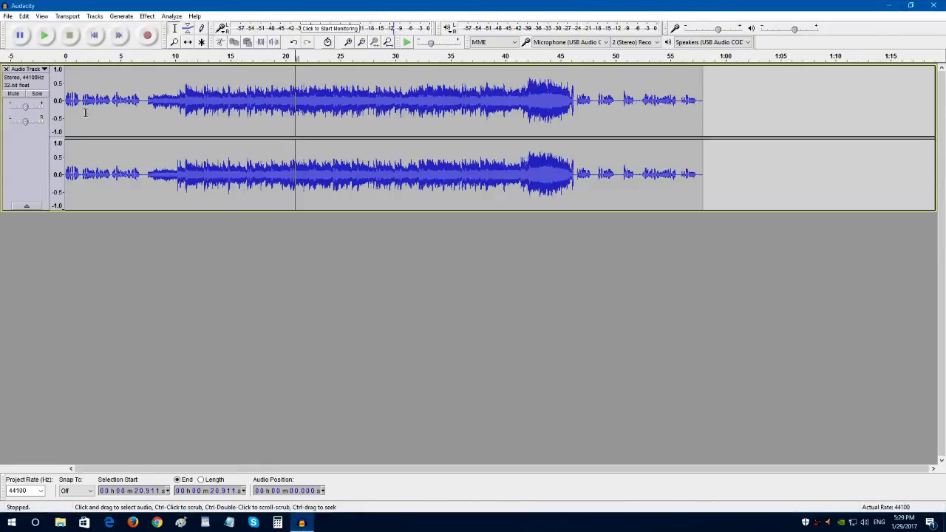
left_click(6, 70)
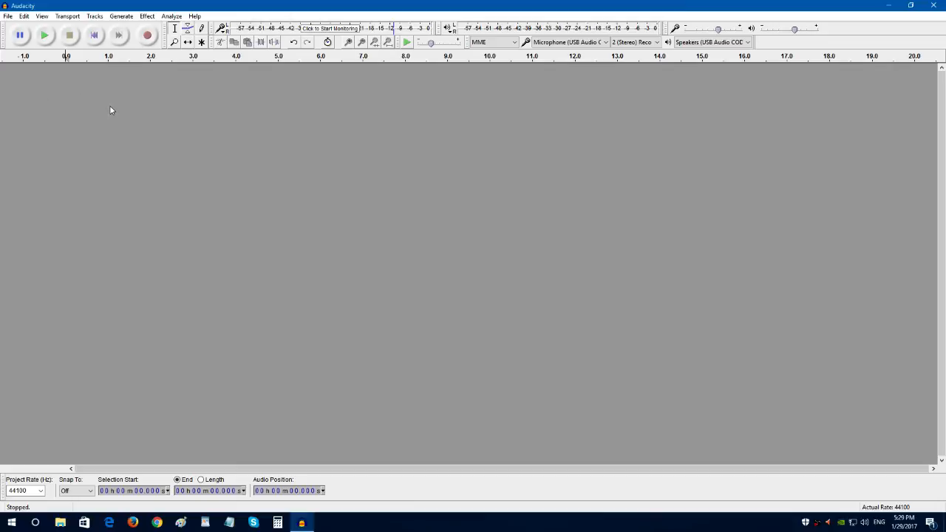